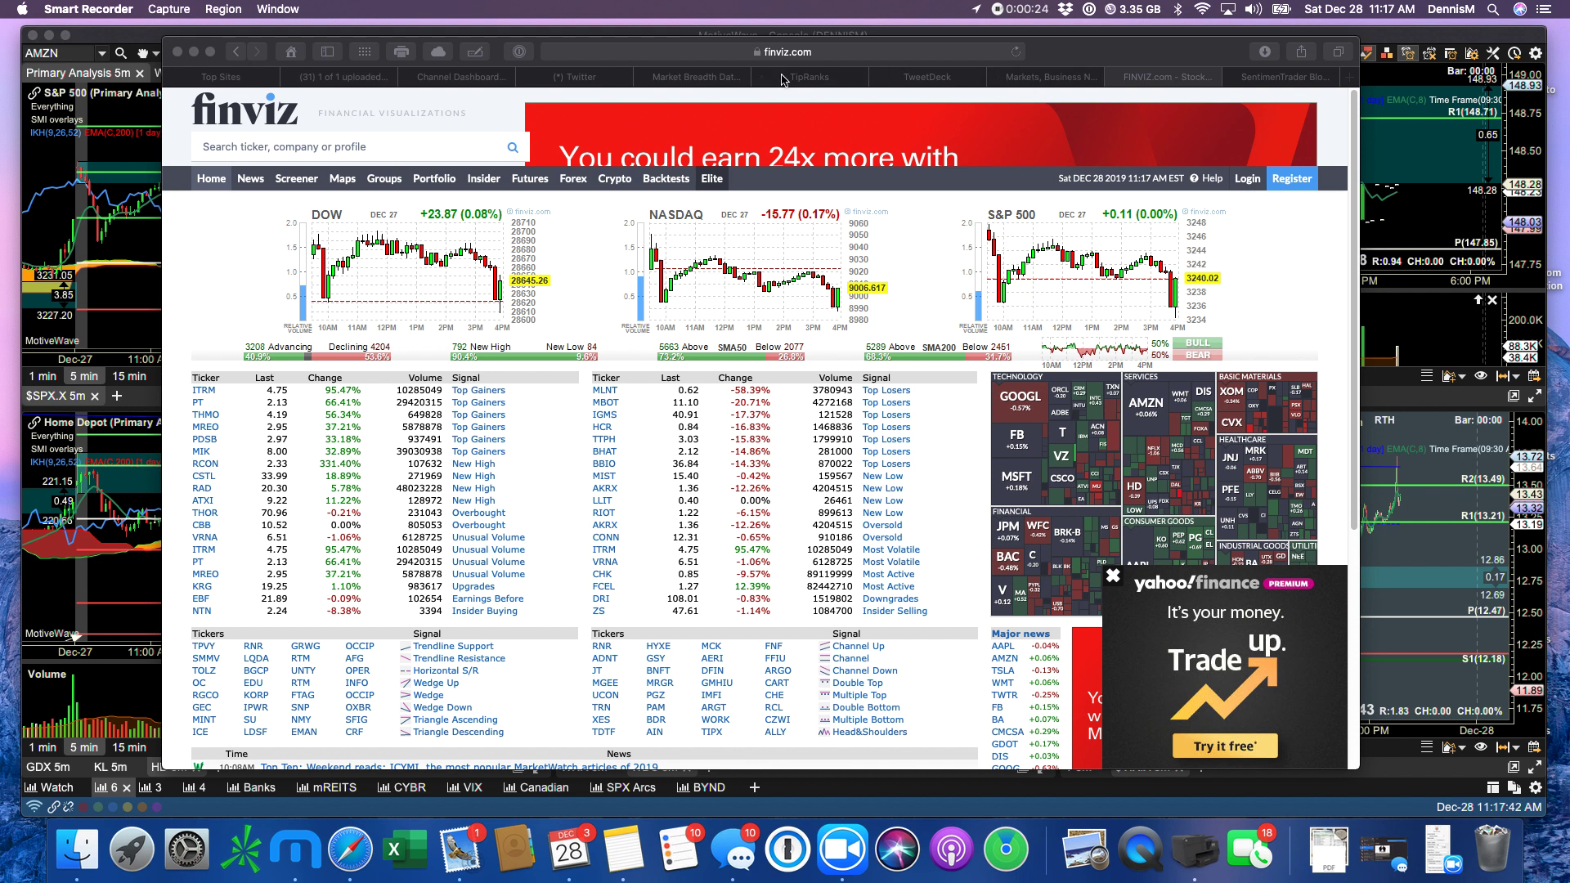
- Show the McClellan breadth page with the NYSE Summation Index at 3522.599 for 12/27/2019
{"action": "left_click", "coordinate": [713, 80]}
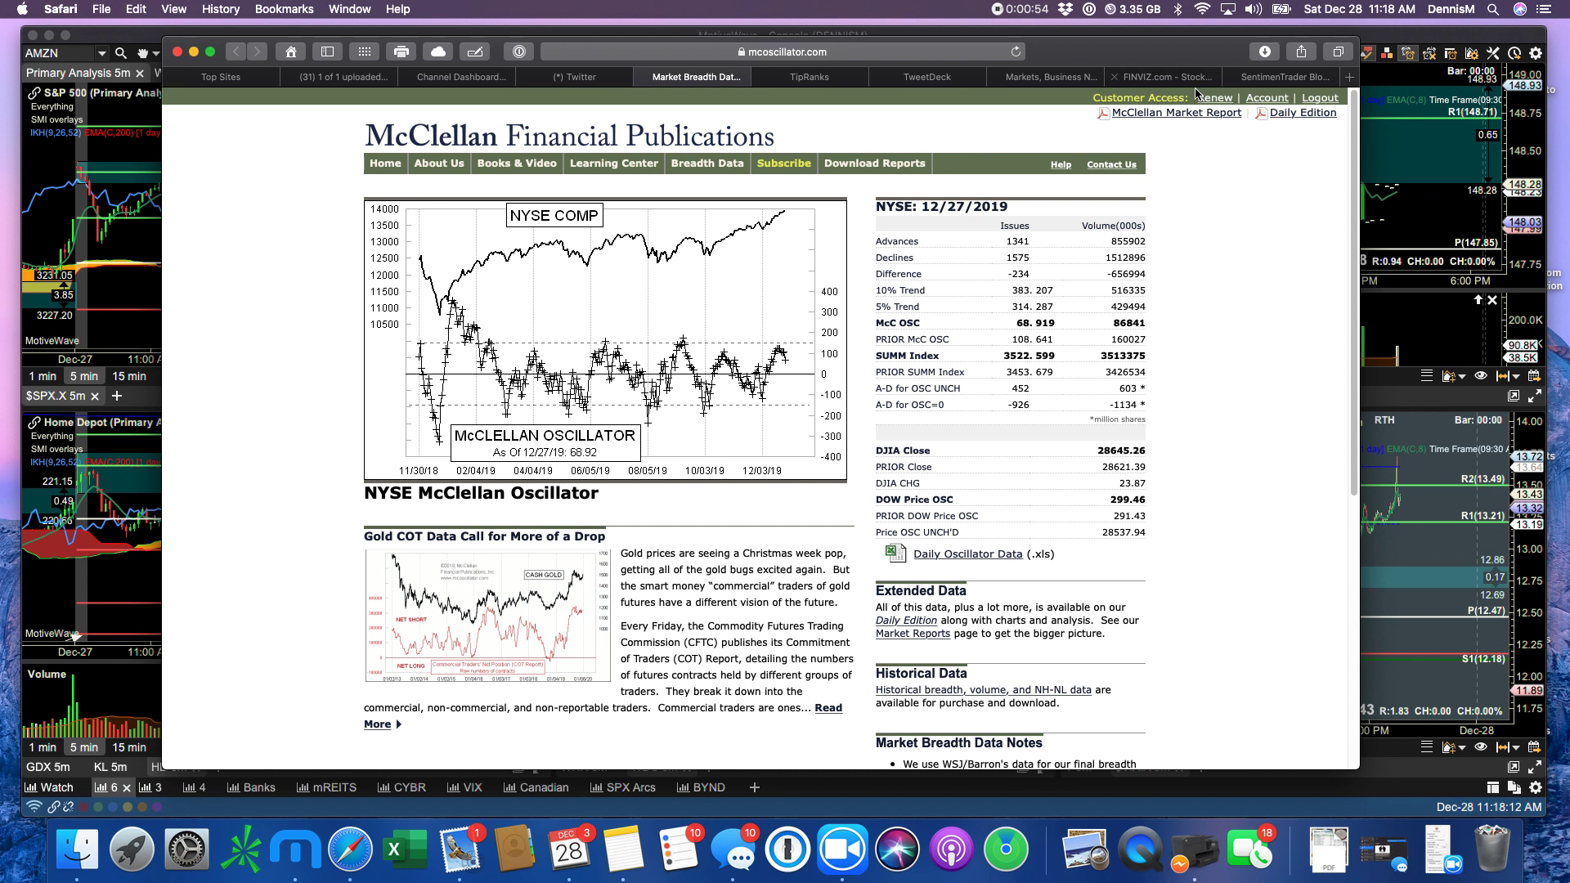
- Open the SentimenTrader Blog and scroll to the 'Traders Buy Calls As Smart/Dumb Money Plunges' post
{"action": "left_click", "coordinate": [1276, 77]}
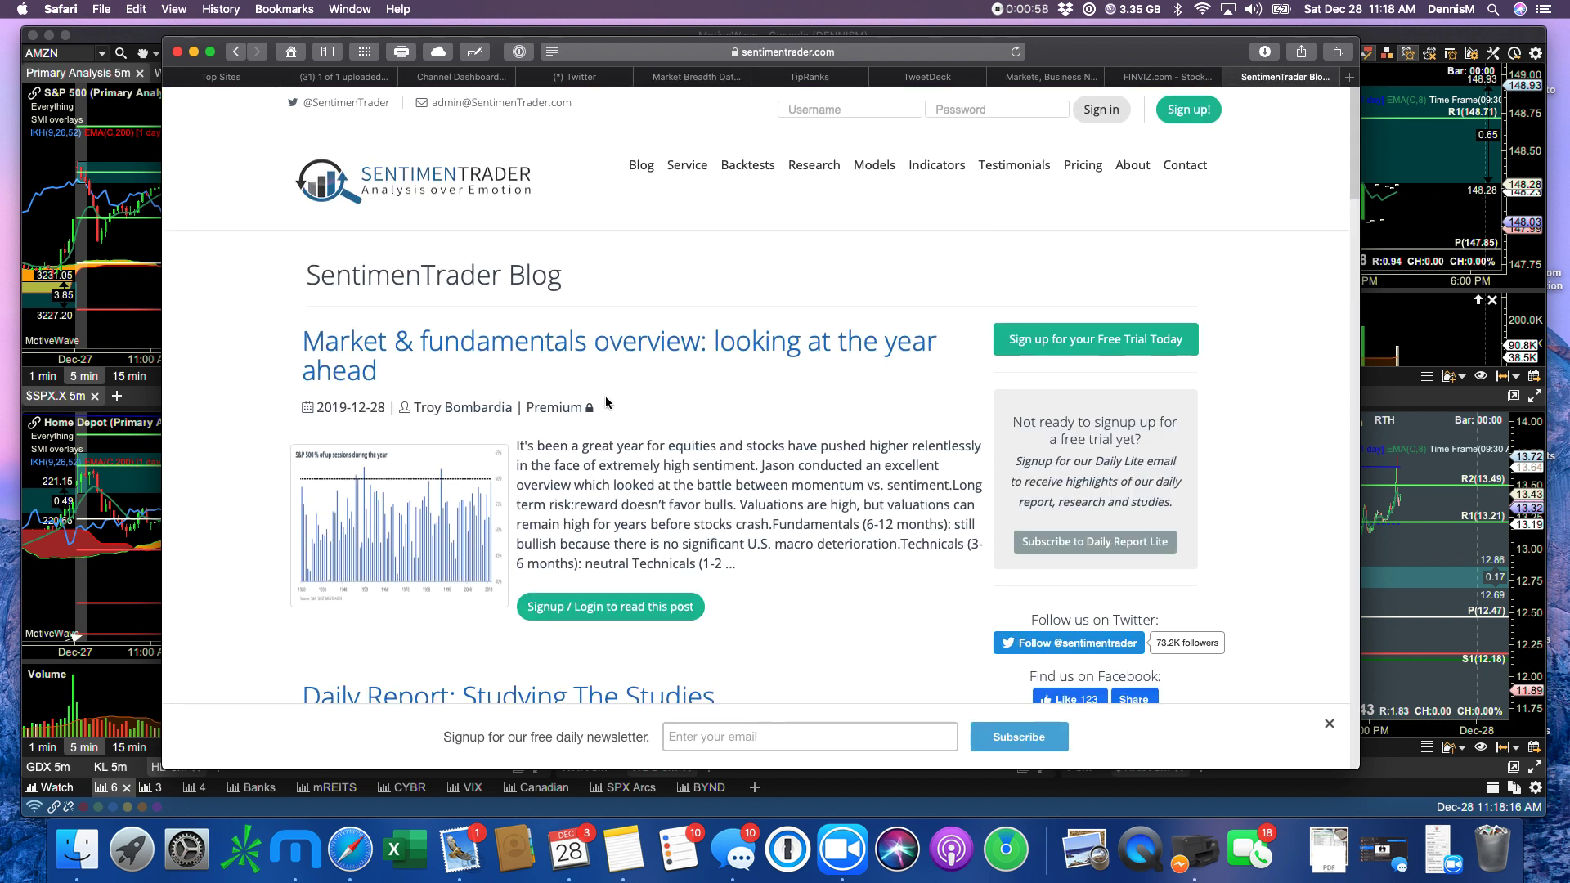
{"action": "scroll", "coordinate": [627, 336], "scroll_direction": "down", "scroll_amount": 1}
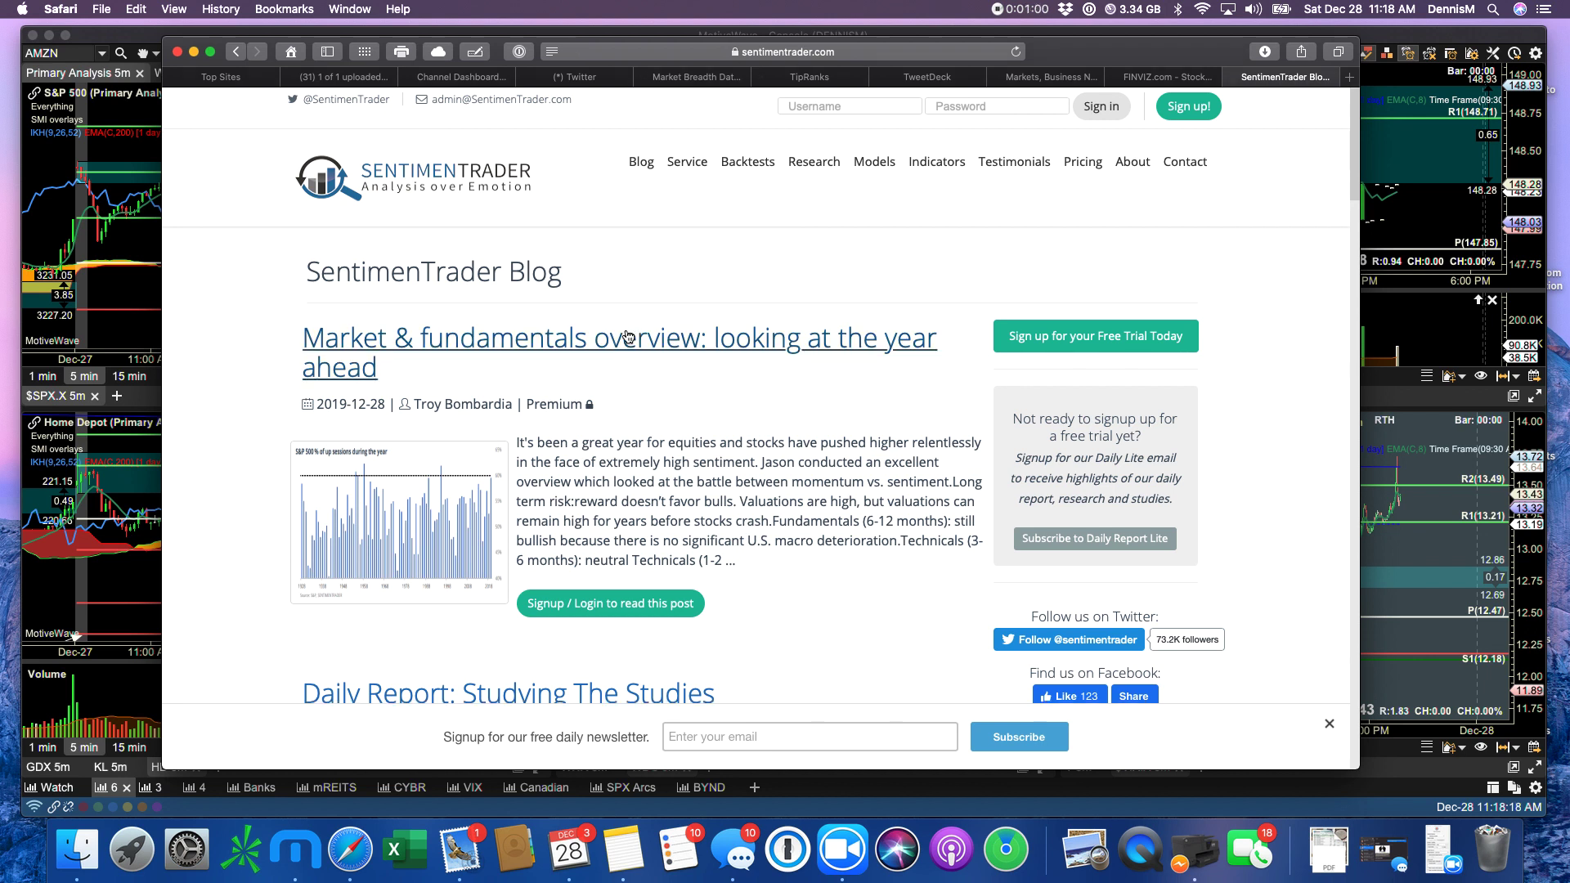
{"action": "scroll", "coordinate": [627, 336], "scroll_direction": "down", "scroll_amount": 5}
{"action": "scroll", "coordinate": [629, 307], "scroll_direction": "up", "scroll_amount": 5}
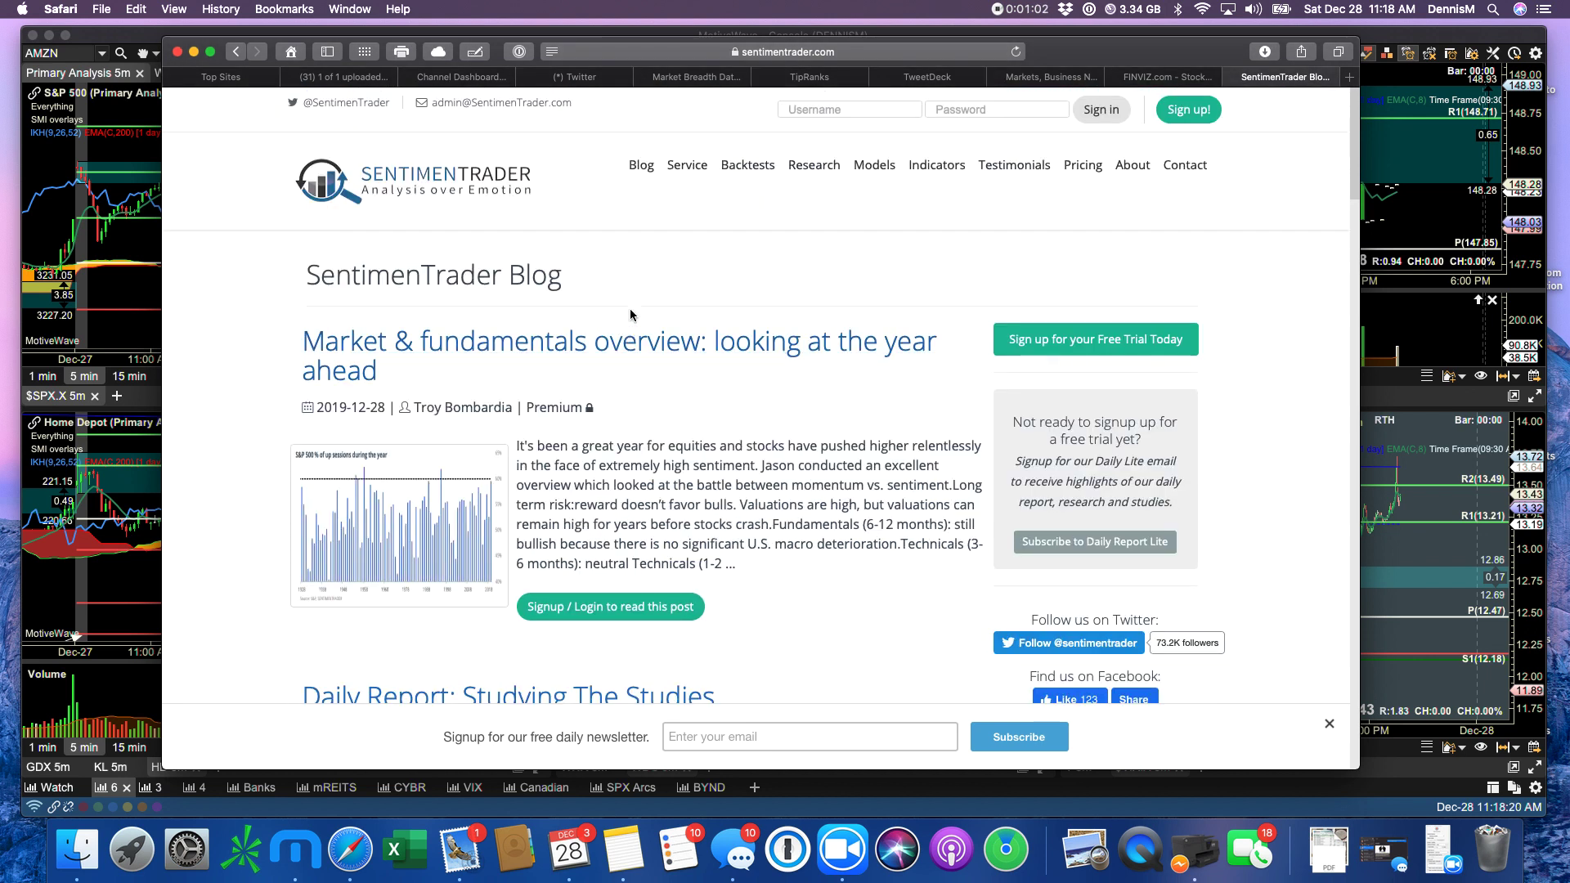
{"action": "scroll", "coordinate": [629, 307], "scroll_direction": "down", "scroll_amount": 4}
{"action": "scroll", "coordinate": [634, 323], "scroll_direction": "down", "scroll_amount": 5}
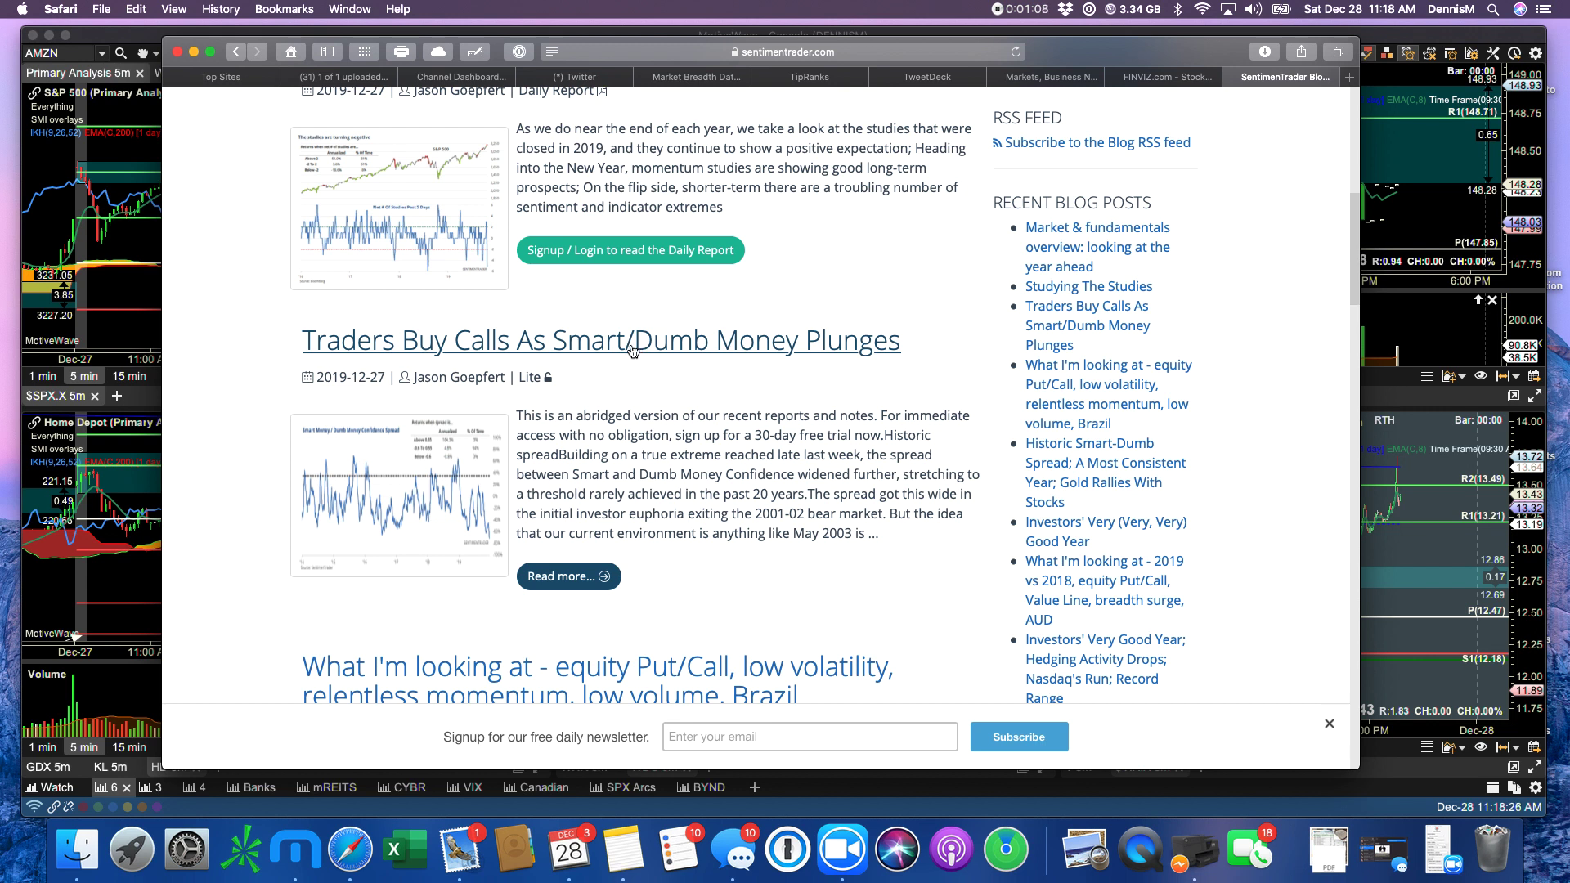
- Open the 'Traders Buy Calls' article and read down to the Equity Put/Call Ratio chart at 0.43
{"action": "left_click", "coordinate": [631, 350]}
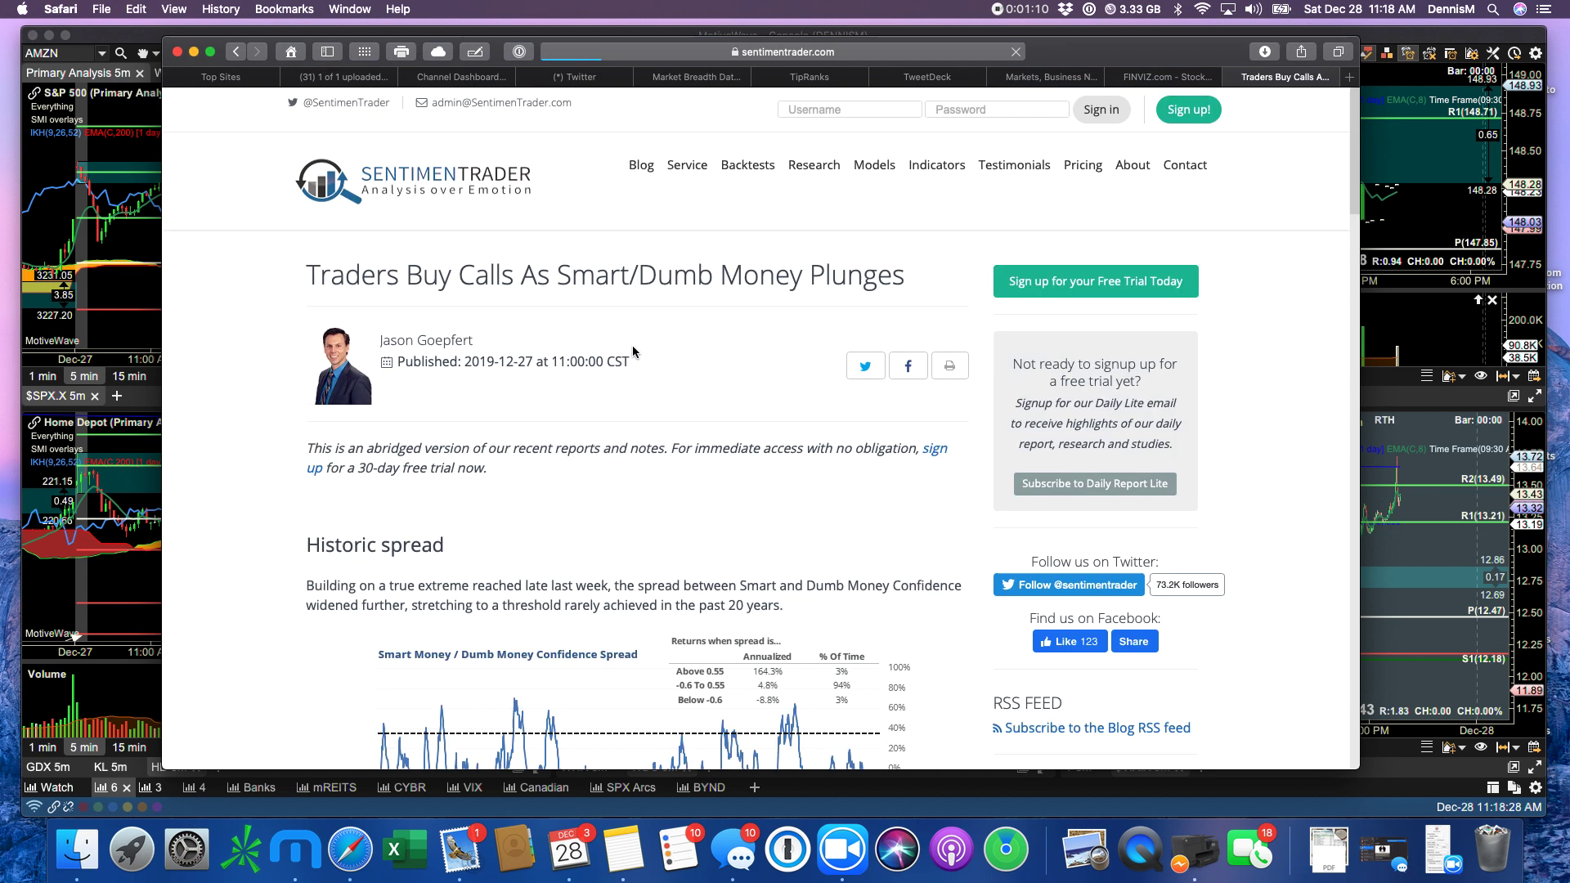
{"action": "scroll", "coordinate": [631, 345], "scroll_direction": "down", "scroll_amount": 2}
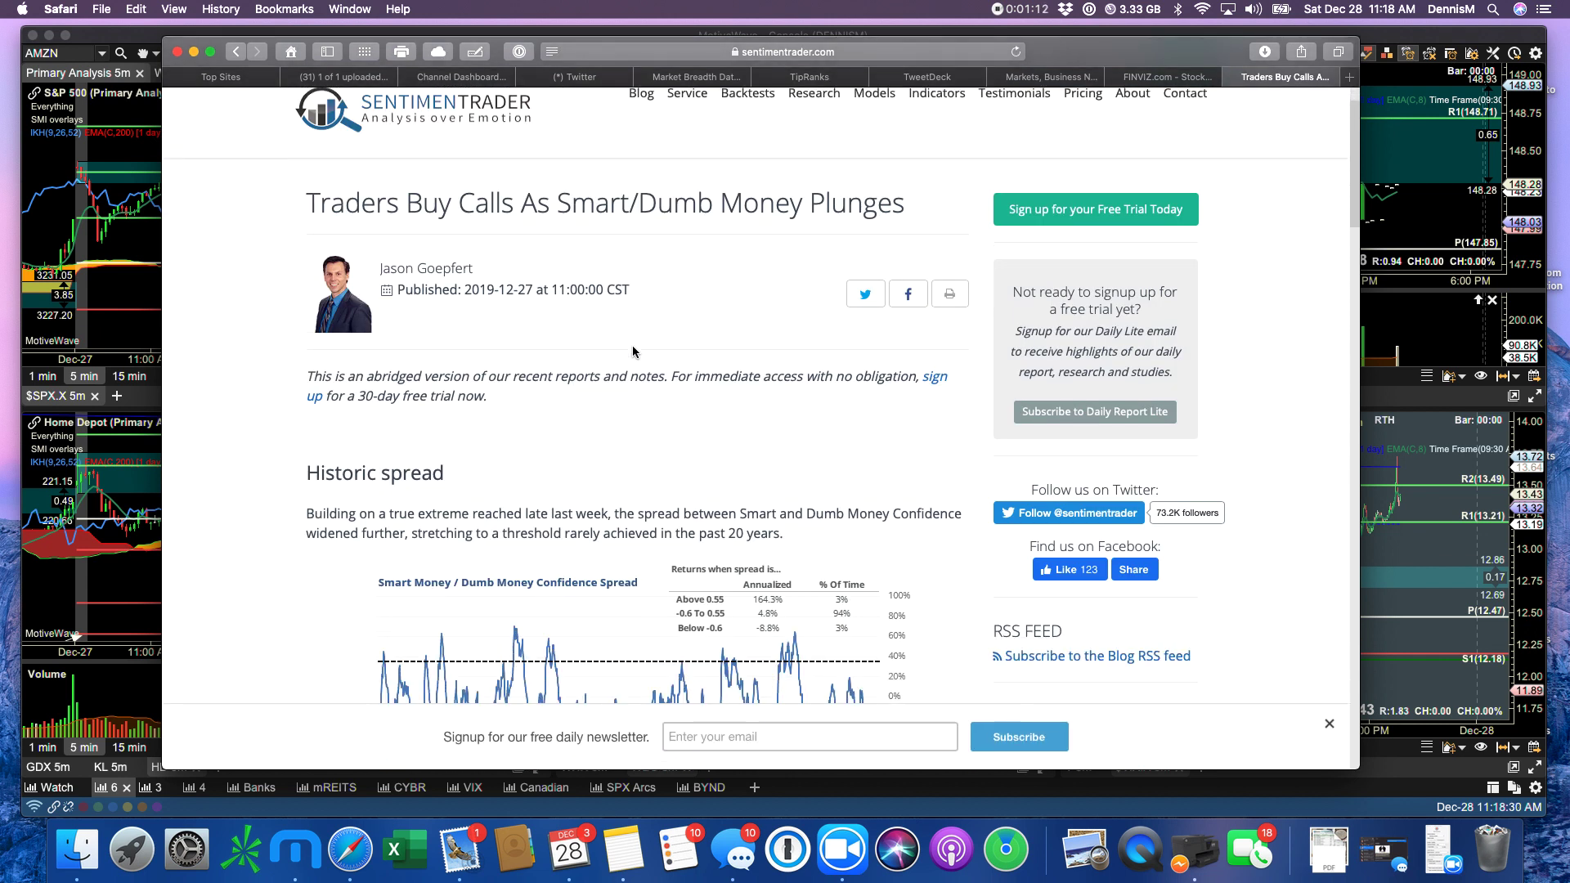
{"action": "scroll", "coordinate": [634, 347], "scroll_direction": "down", "scroll_amount": 5}
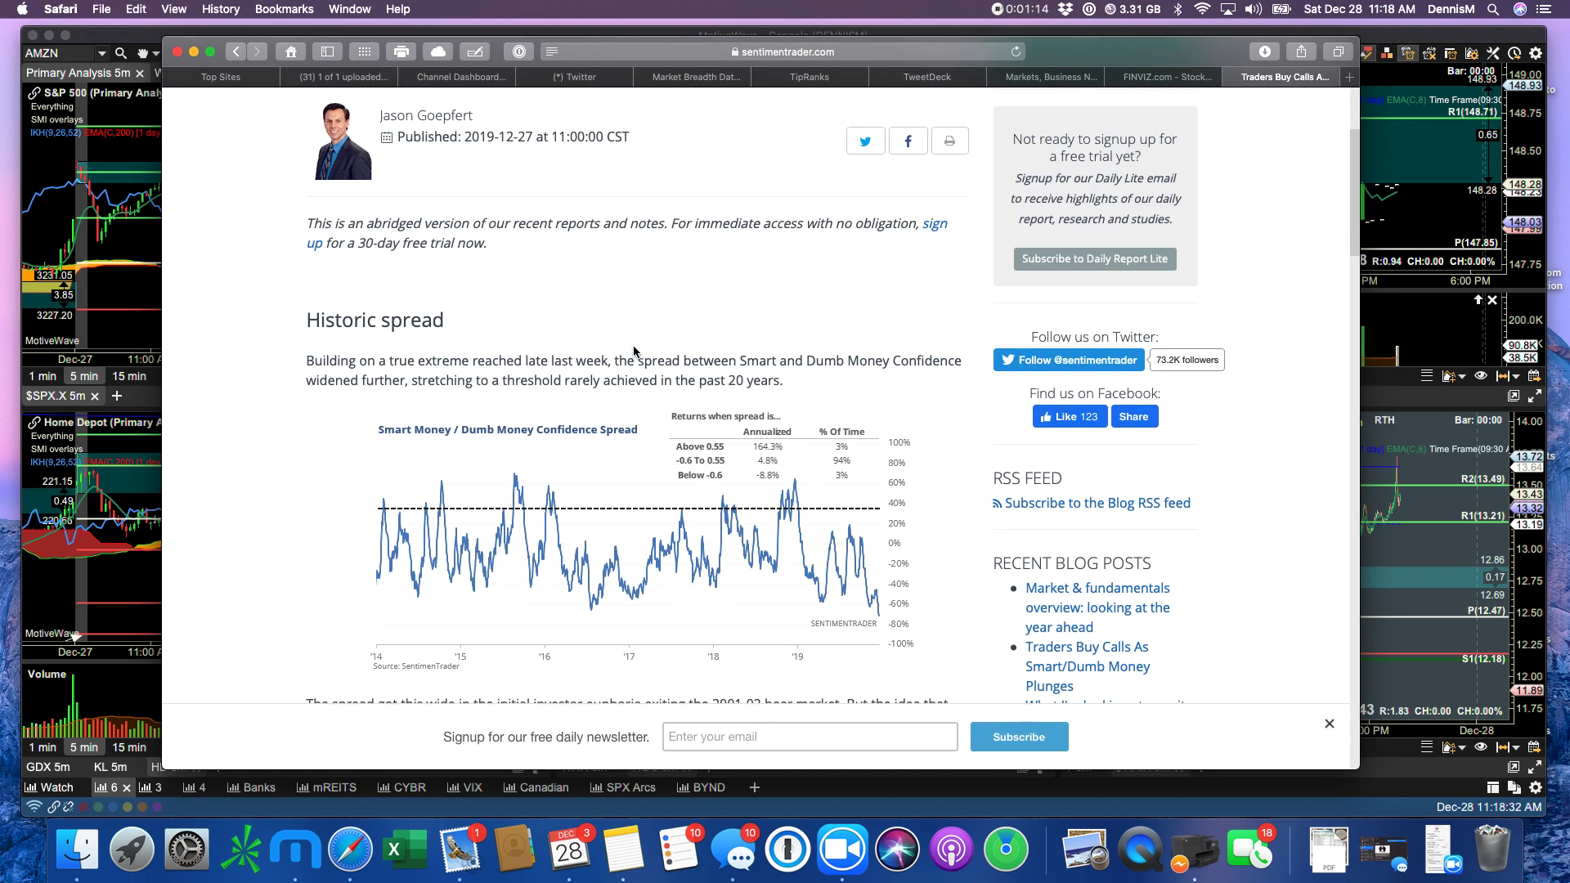
{"action": "scroll", "coordinate": [634, 351], "scroll_direction": "down", "scroll_amount": 3}
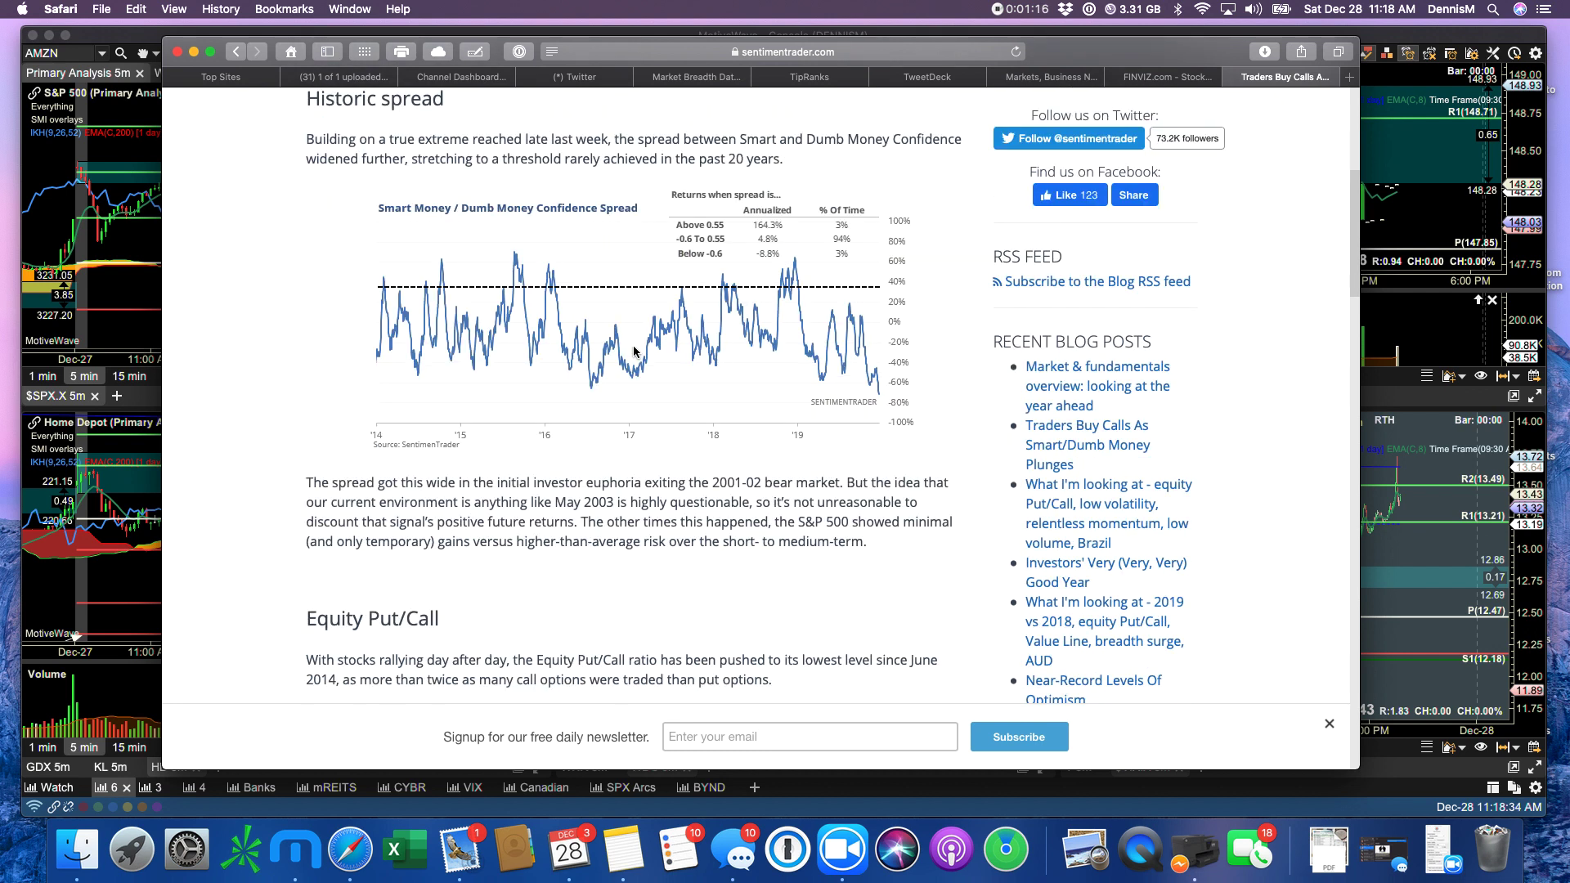
{"action": "scroll", "coordinate": [634, 351], "scroll_direction": "down", "scroll_amount": 7}
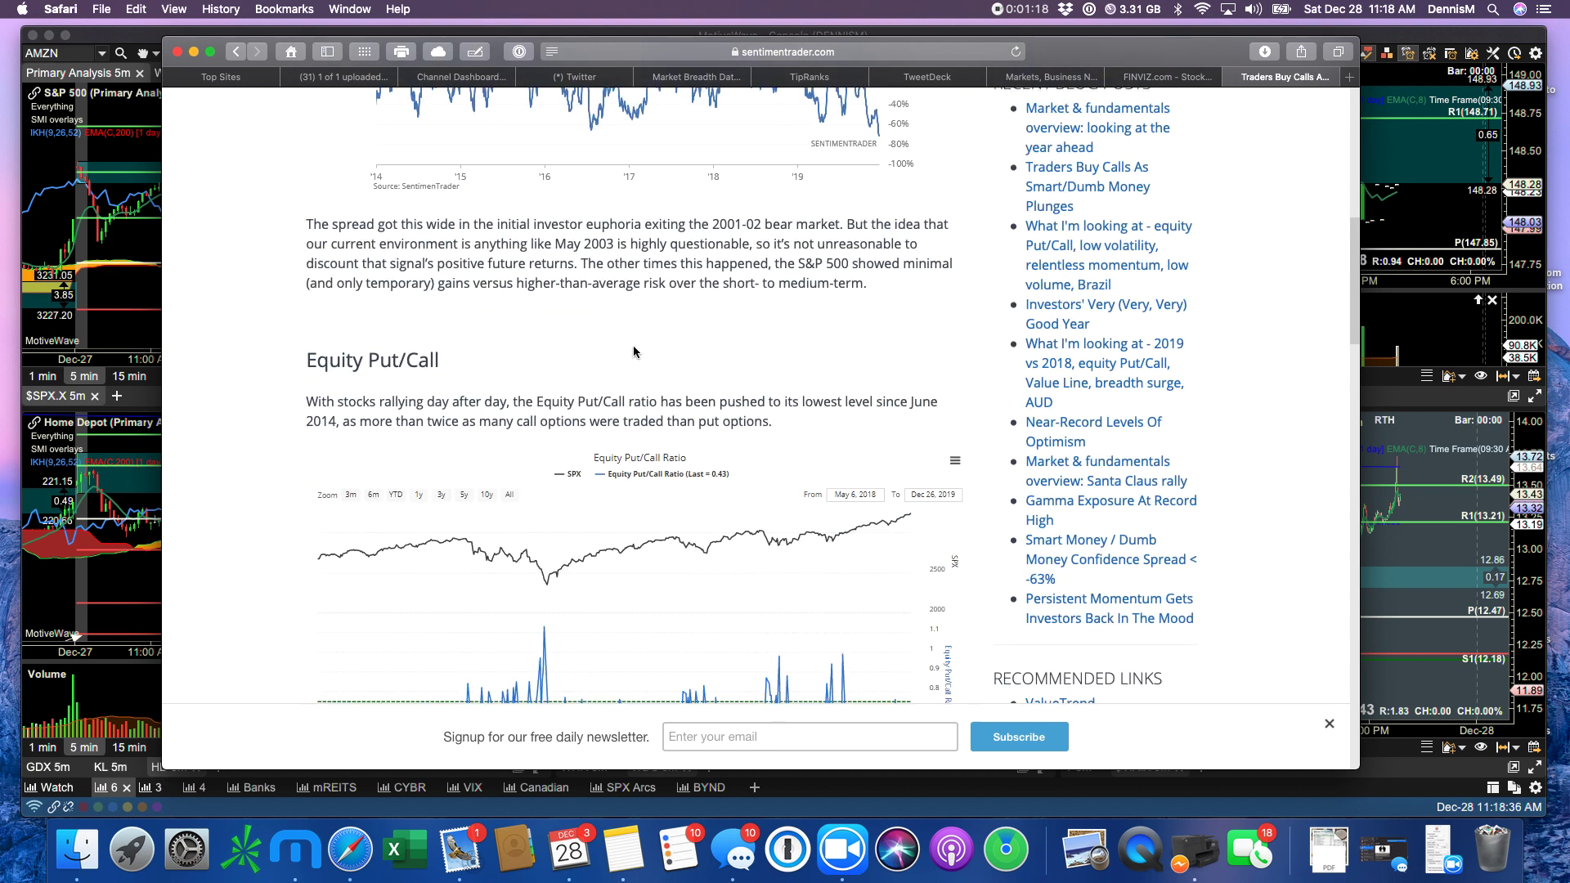
{"action": "scroll", "coordinate": [633, 352], "scroll_direction": "down", "scroll_amount": 2}
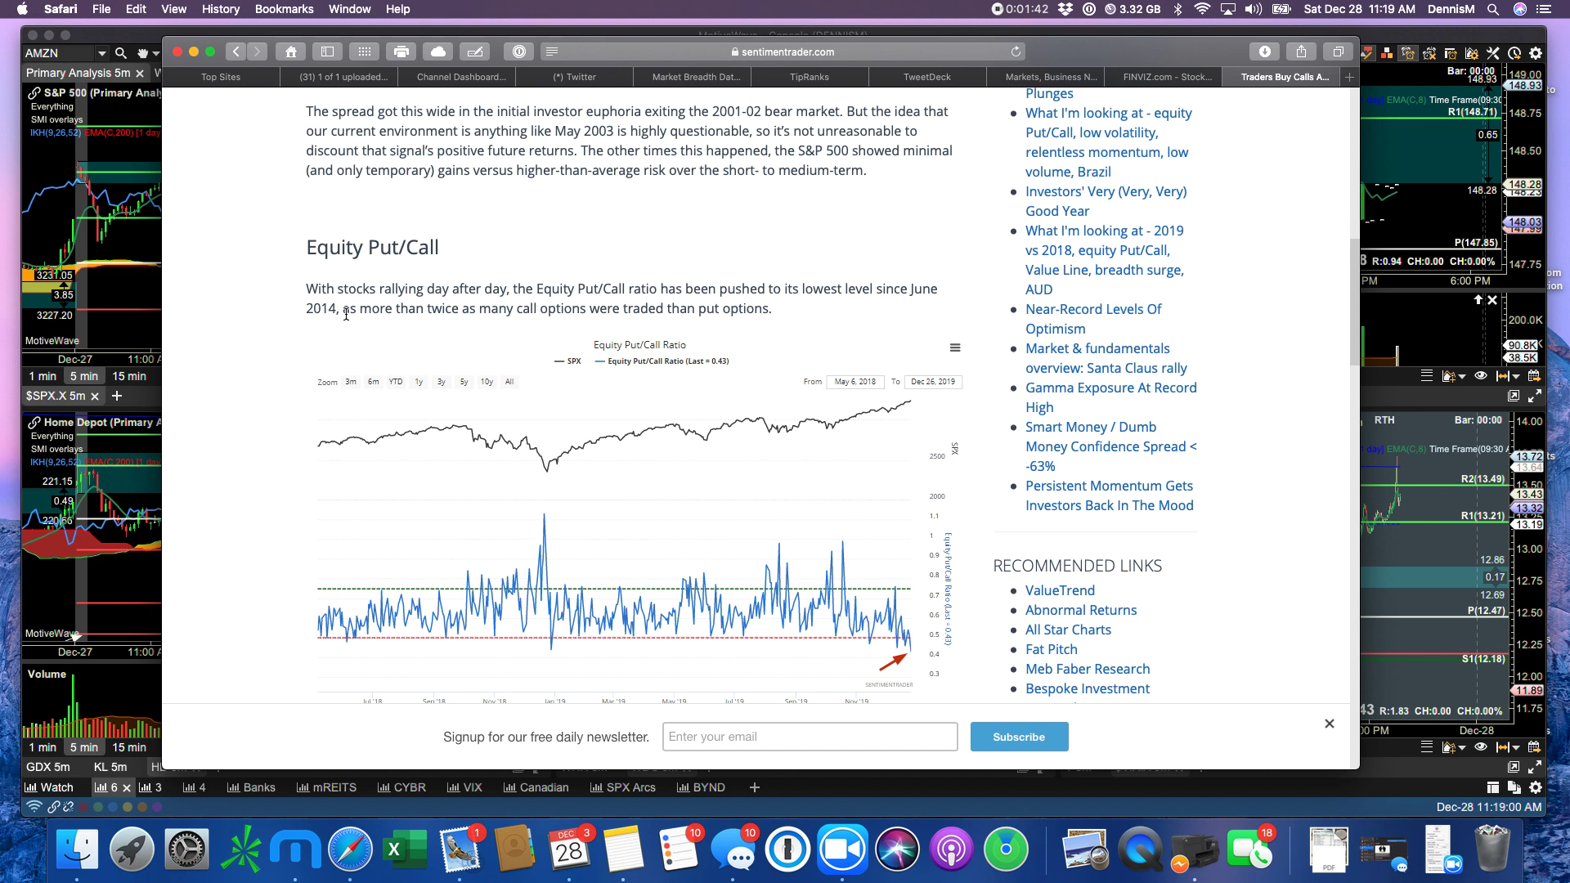
- Highlight the paragraph noting poor 1-3 month S&P returns after 1-year Equity Put/Call lows
{"action": "scroll", "coordinate": [351, 315], "scroll_direction": "down", "scroll_amount": 3}
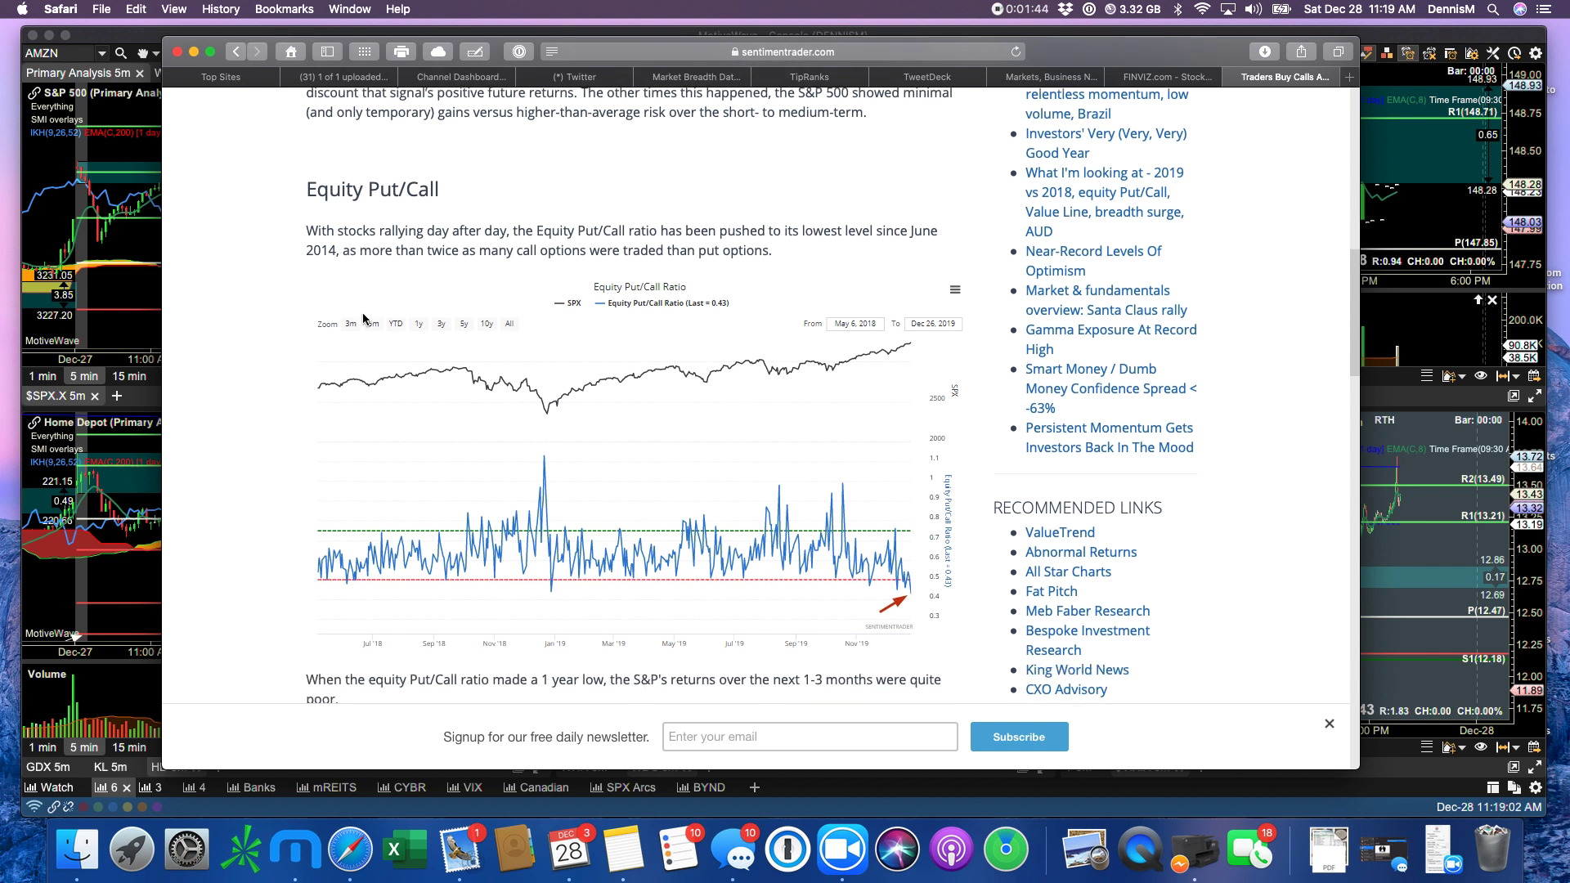
{"action": "scroll", "coordinate": [365, 318], "scroll_direction": "down", "scroll_amount": 1}
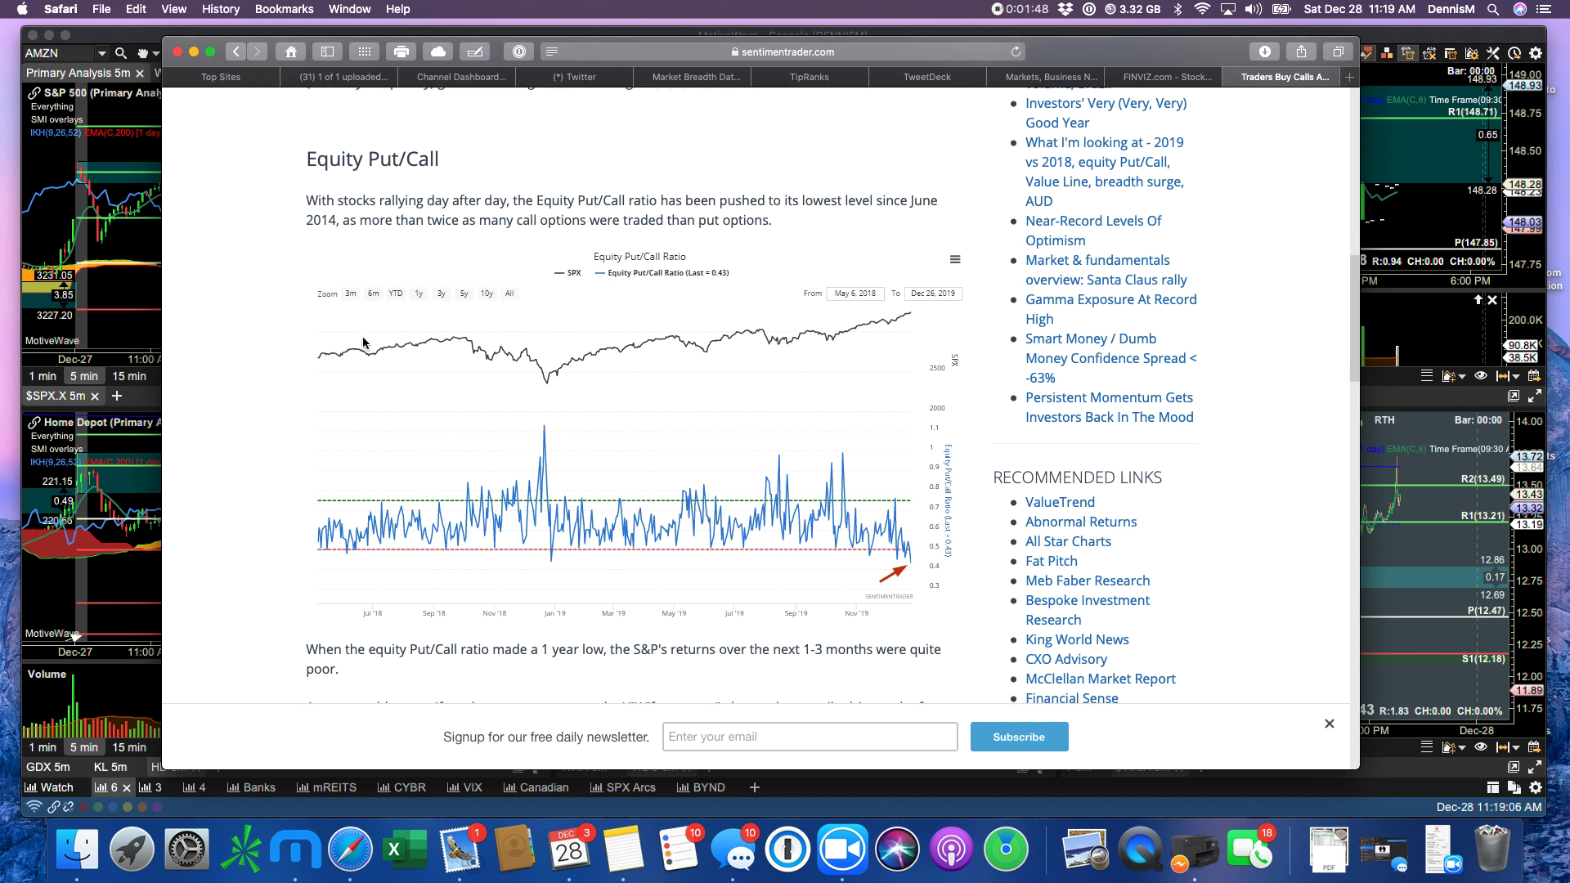
{"action": "scroll", "coordinate": [362, 344], "scroll_direction": "down", "scroll_amount": 3}
{"action": "scroll", "coordinate": [363, 342], "scroll_direction": "down", "scroll_amount": 2}
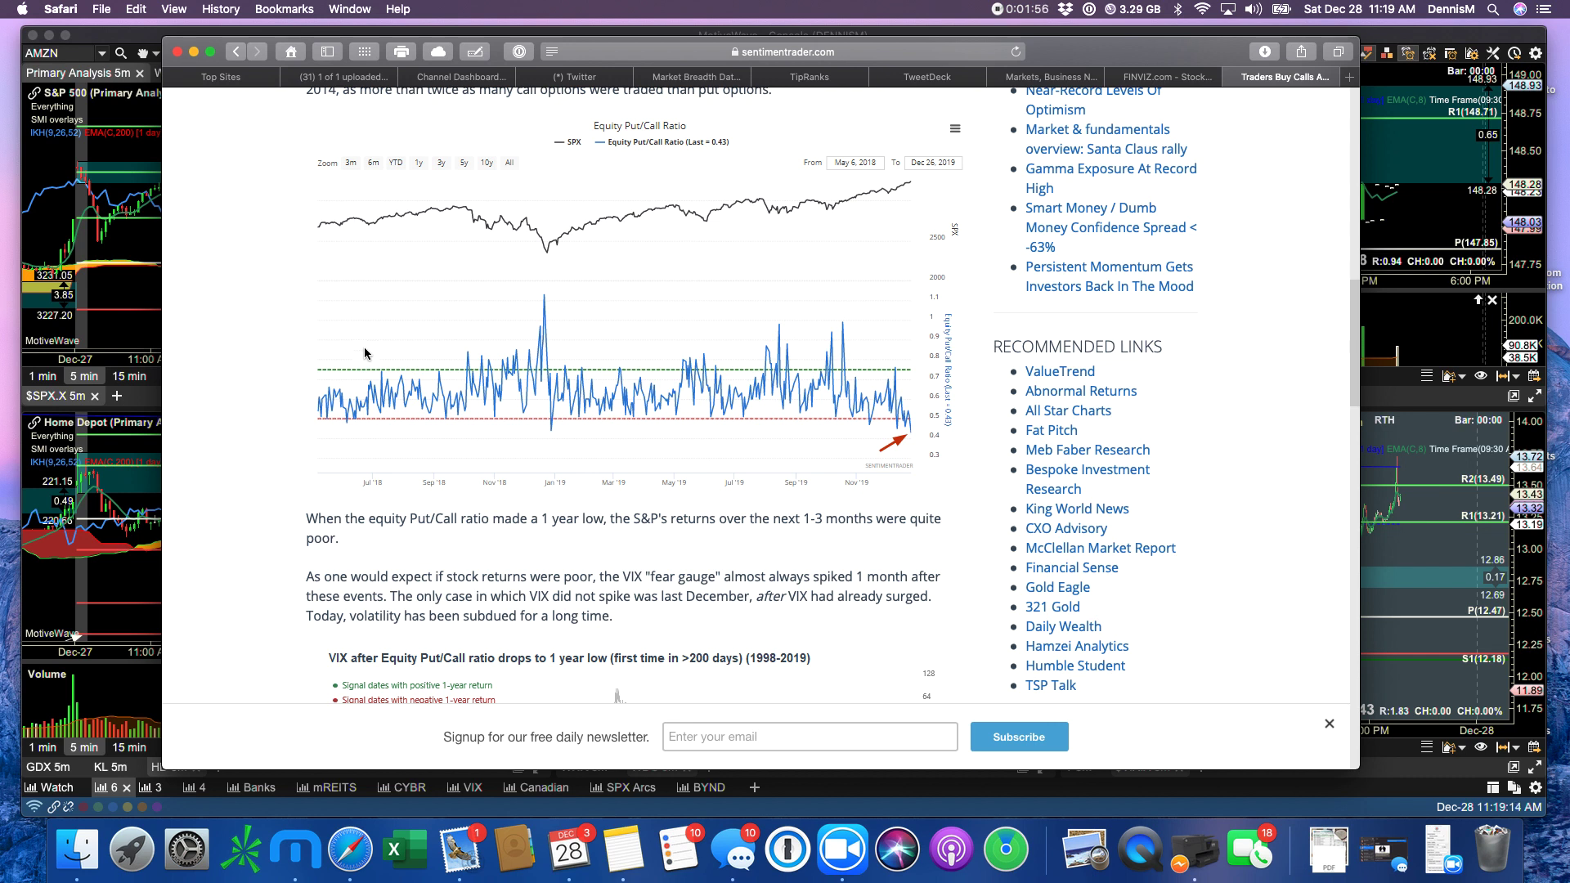
{"action": "scroll", "coordinate": [337, 337], "scroll_direction": "down", "scroll_amount": 1}
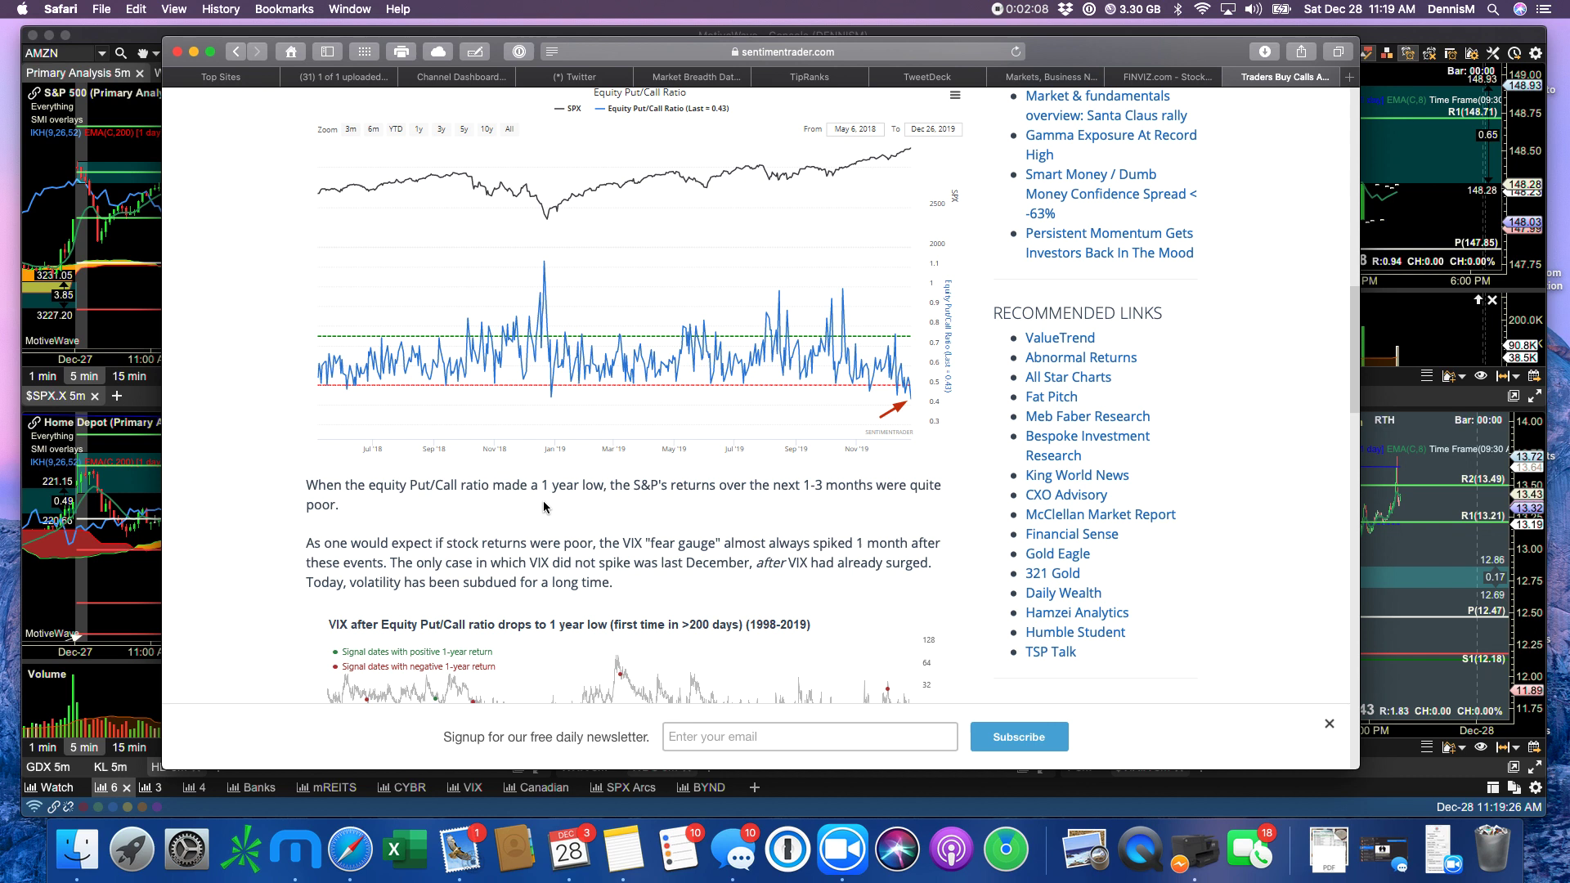
{"action": "left_click_drag", "start_coordinate": [305, 487], "coordinate": [356, 503]}
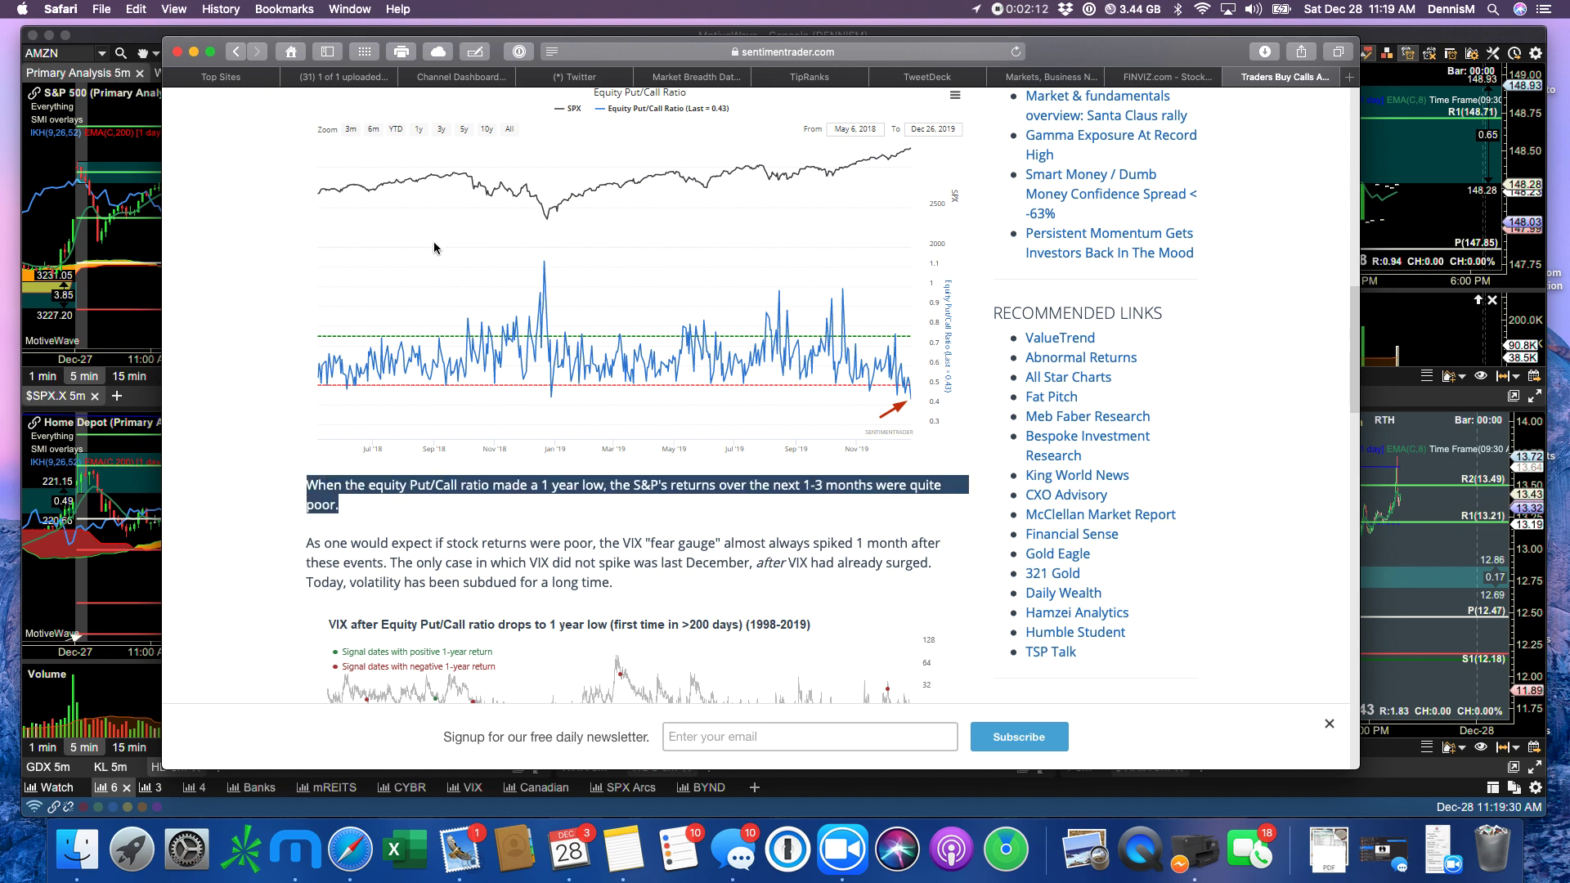
- Show the $SPX.X daily chart from the MotiveWave watchlist, zoomed to the last six months
{"action": "left_click", "coordinate": [39, 175]}
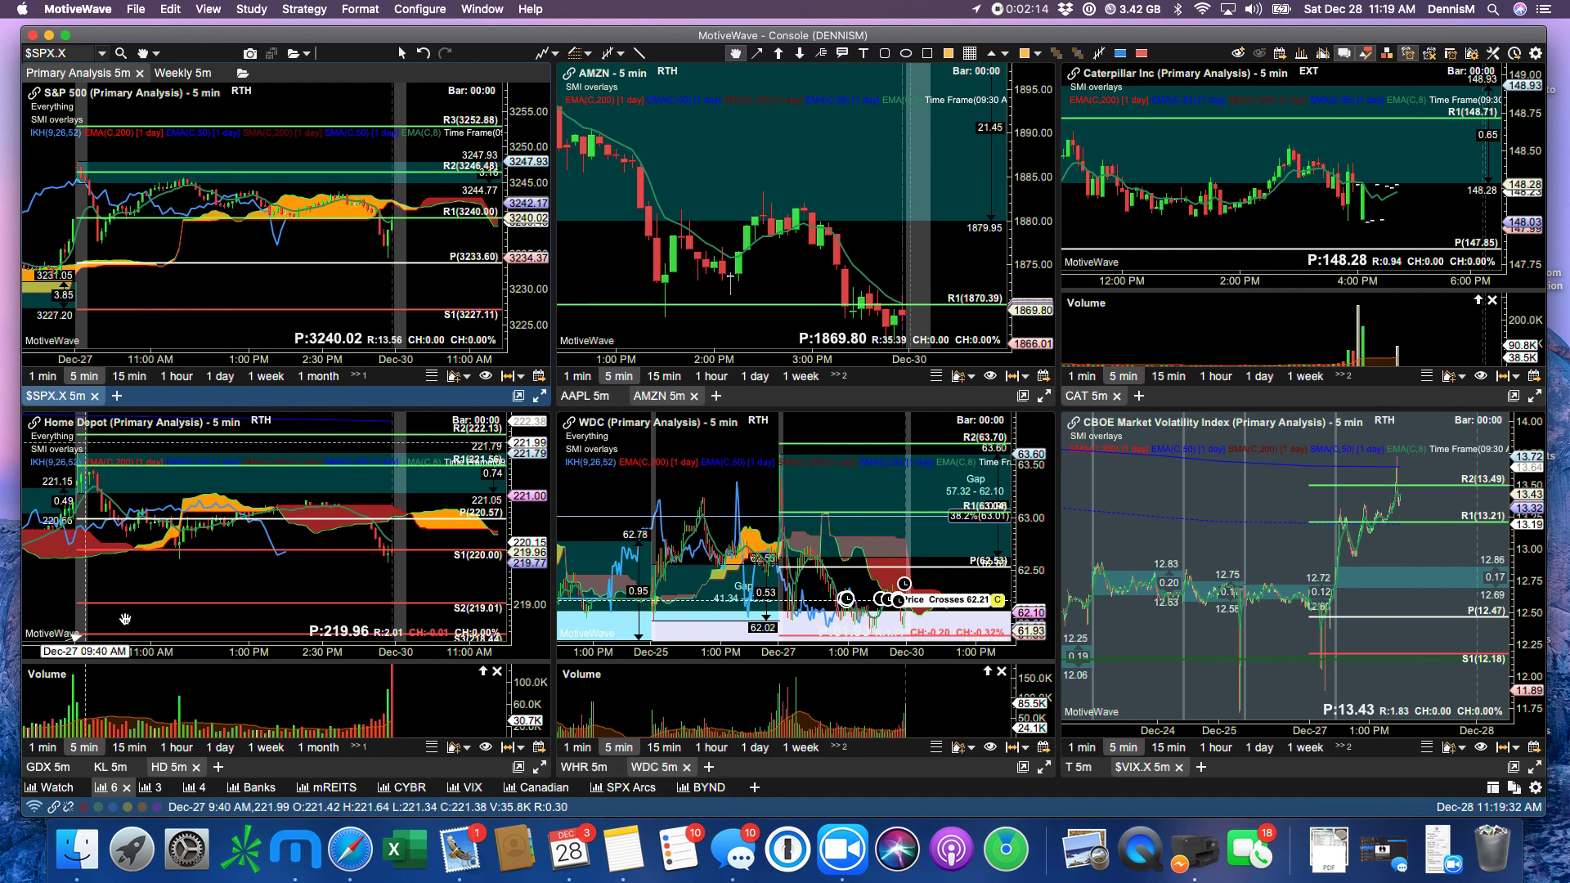
{"action": "left_click", "coordinate": [59, 788]}
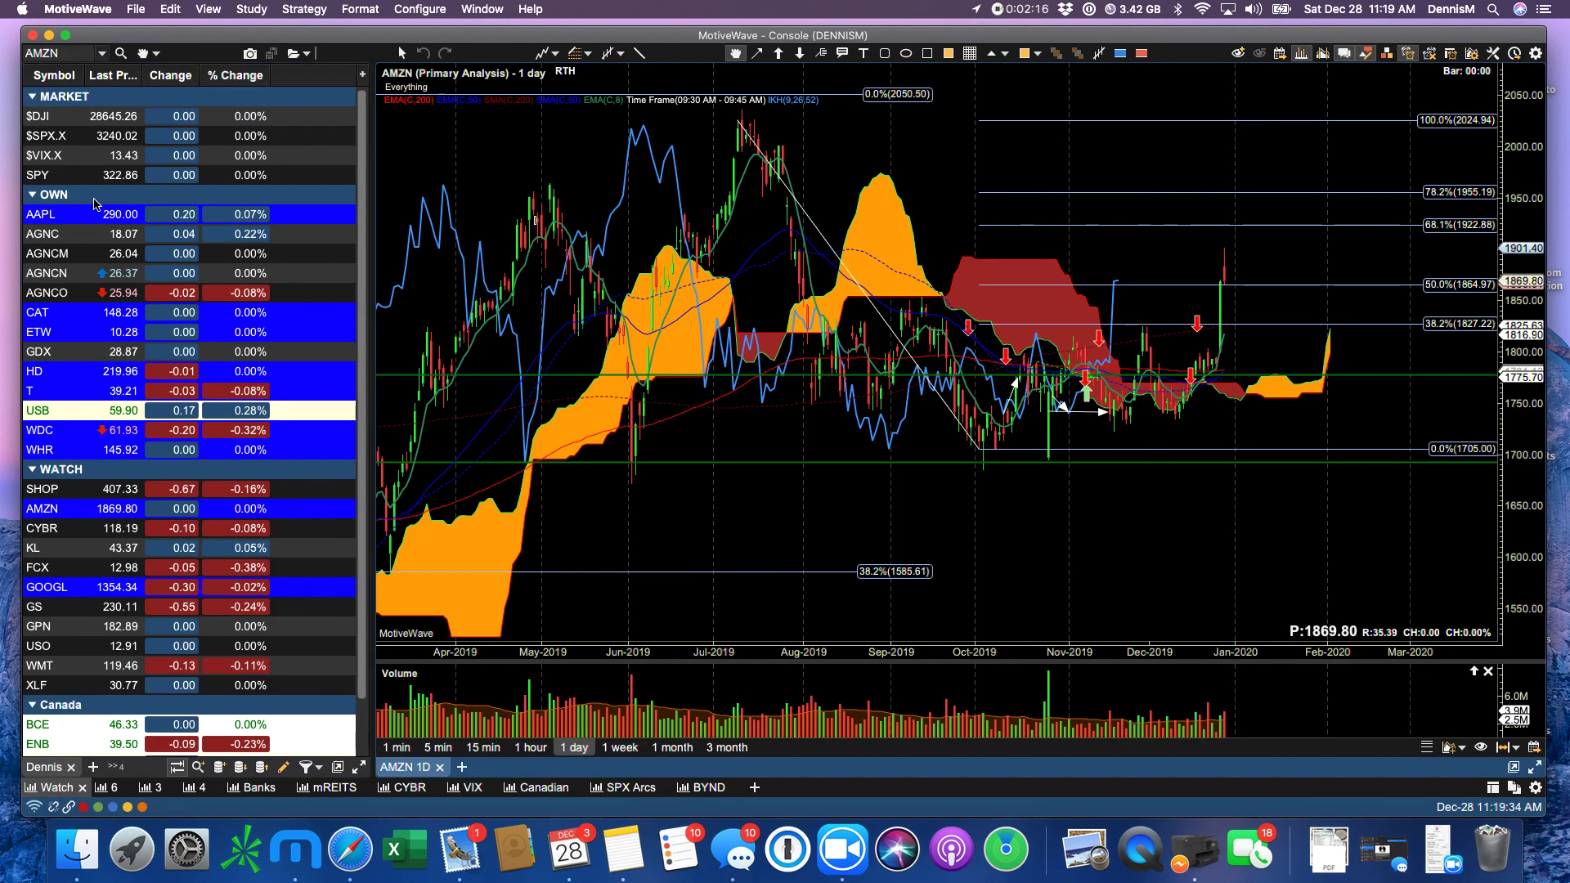
{"action": "left_click", "coordinate": [57, 139]}
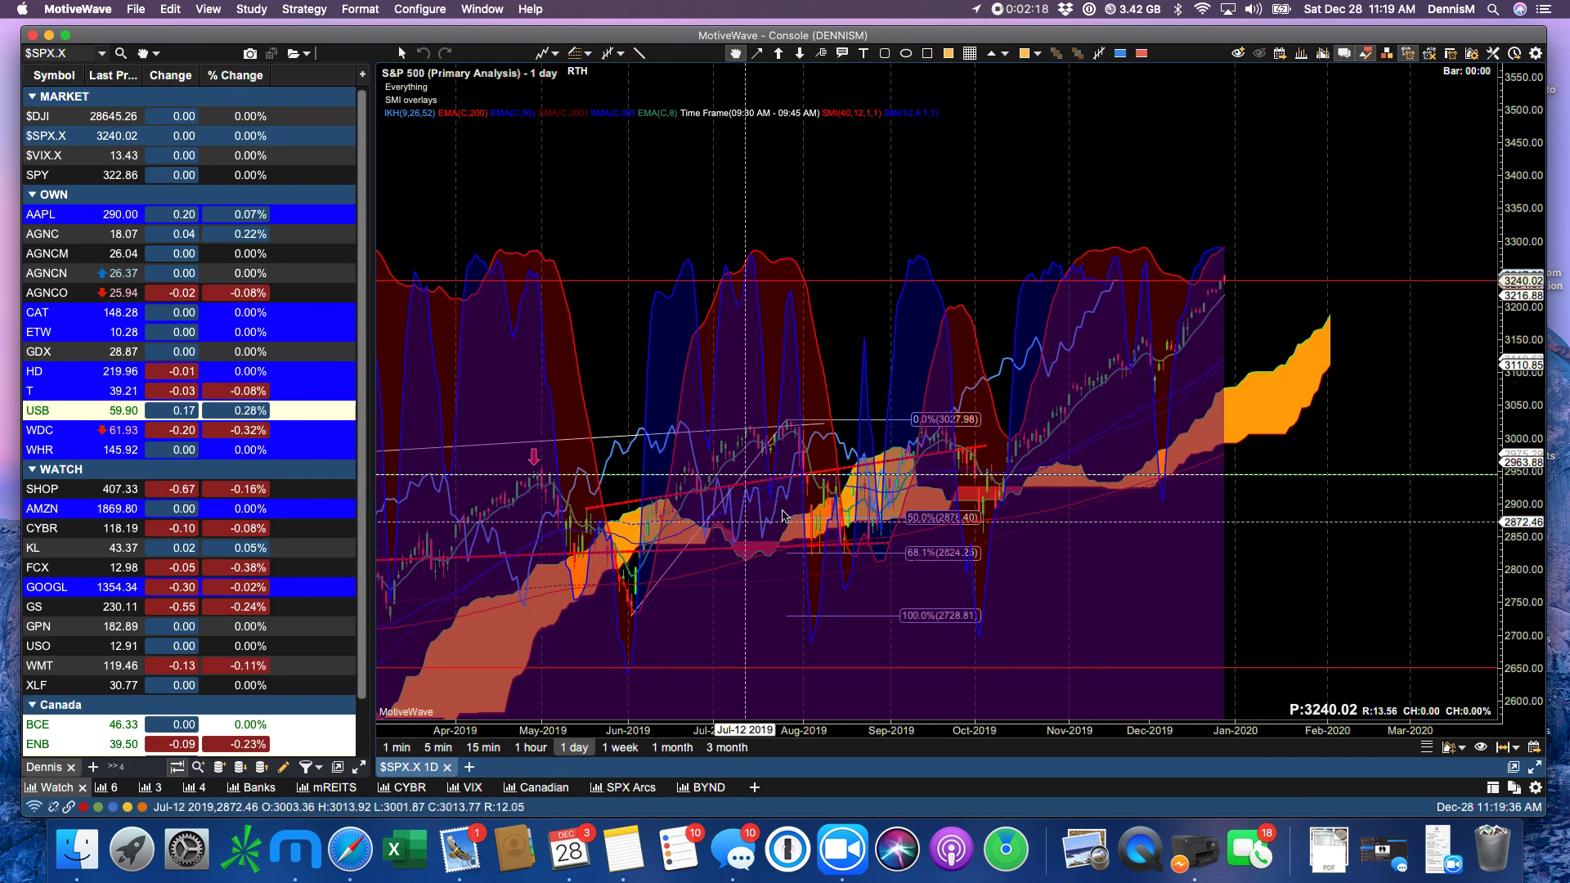
{"action": "scroll", "coordinate": [1235, 361], "scroll_direction": "up", "scroll_amount": 3}
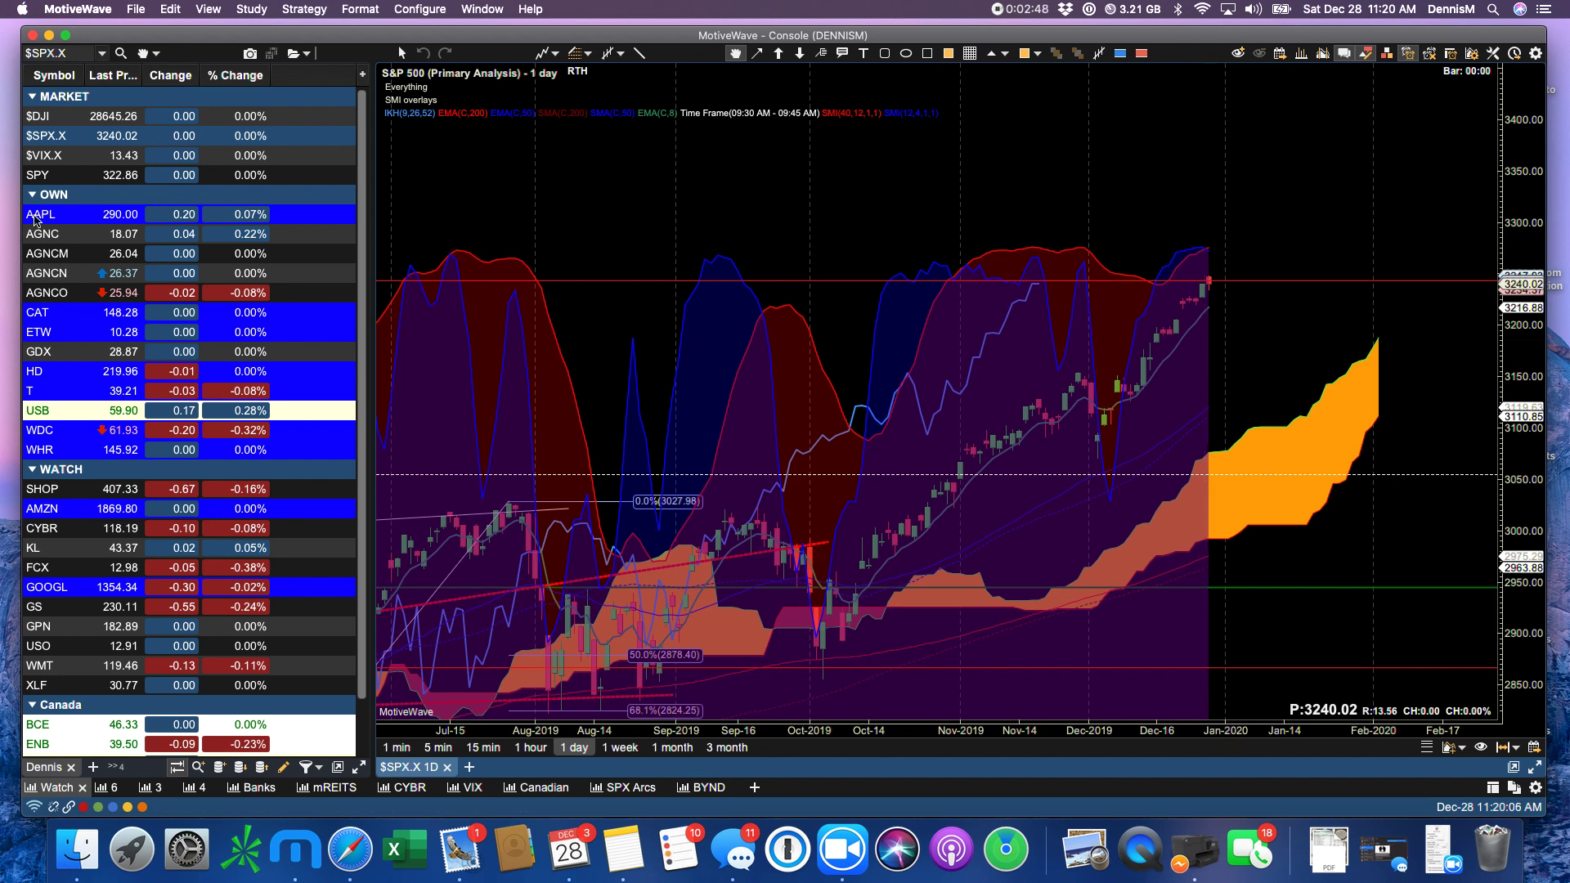
{"action": "left_click", "coordinate": [46, 216]}
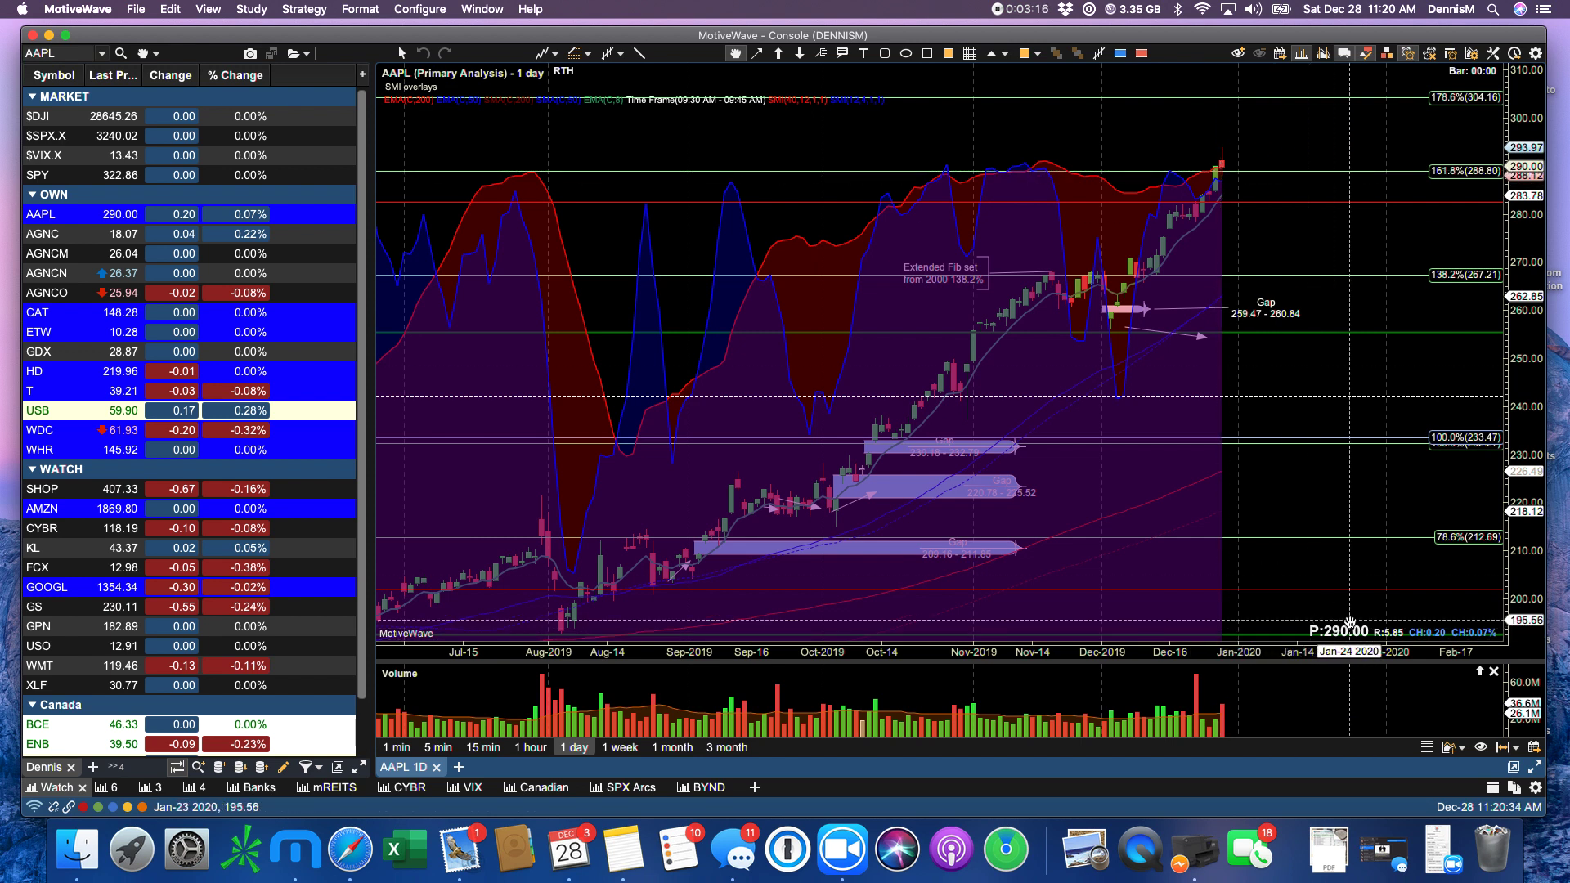
{"action": "mouse_move", "coordinate": [1343, 636]}
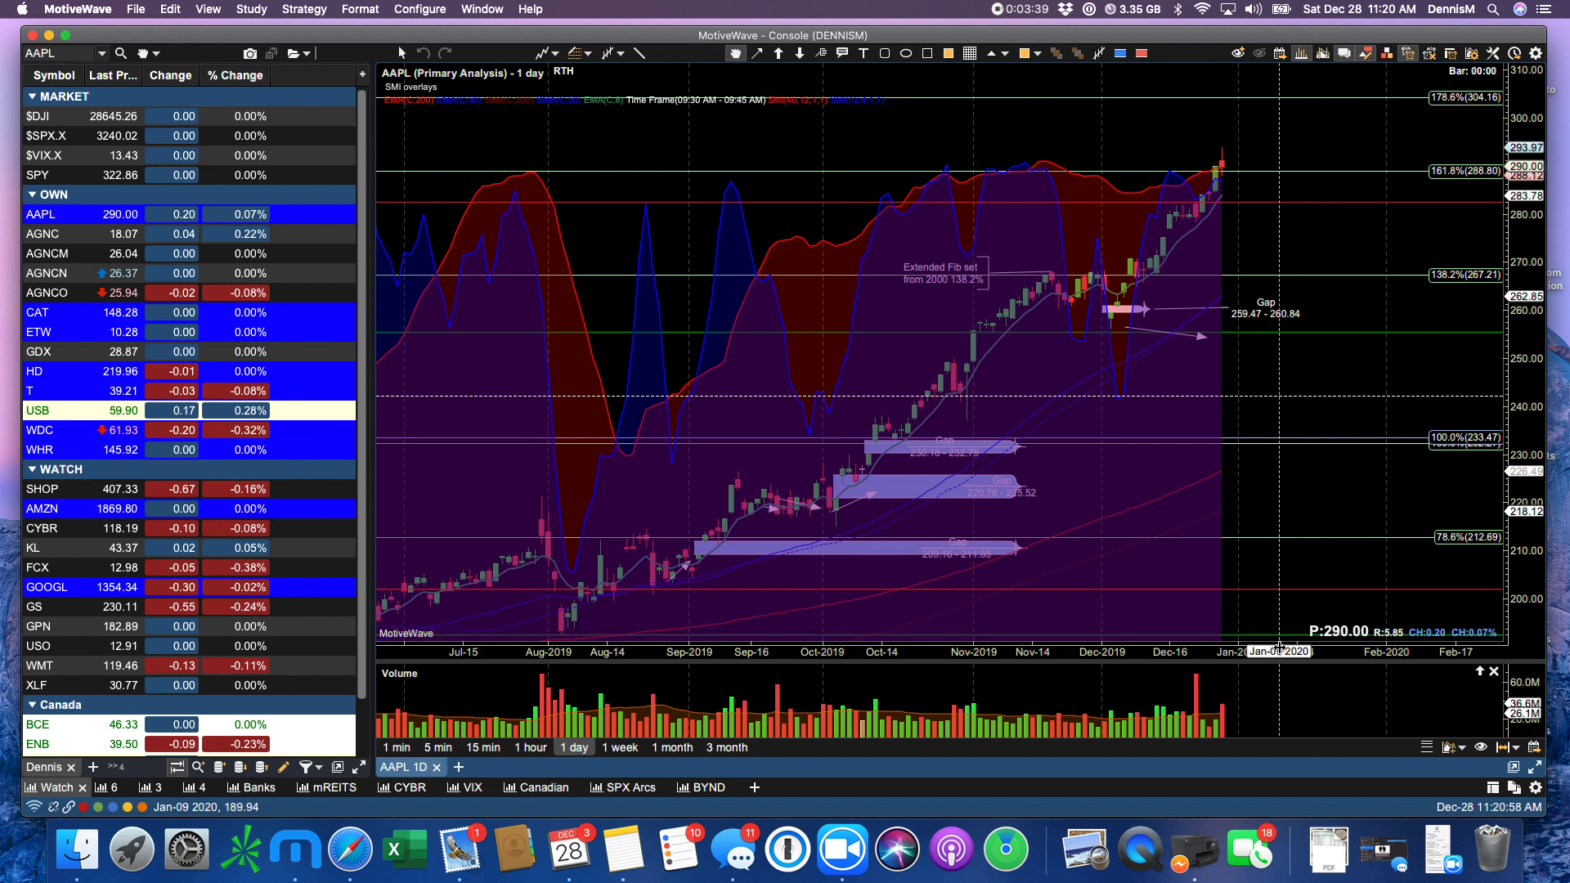
{"action": "left_click", "coordinate": [1334, 638]}
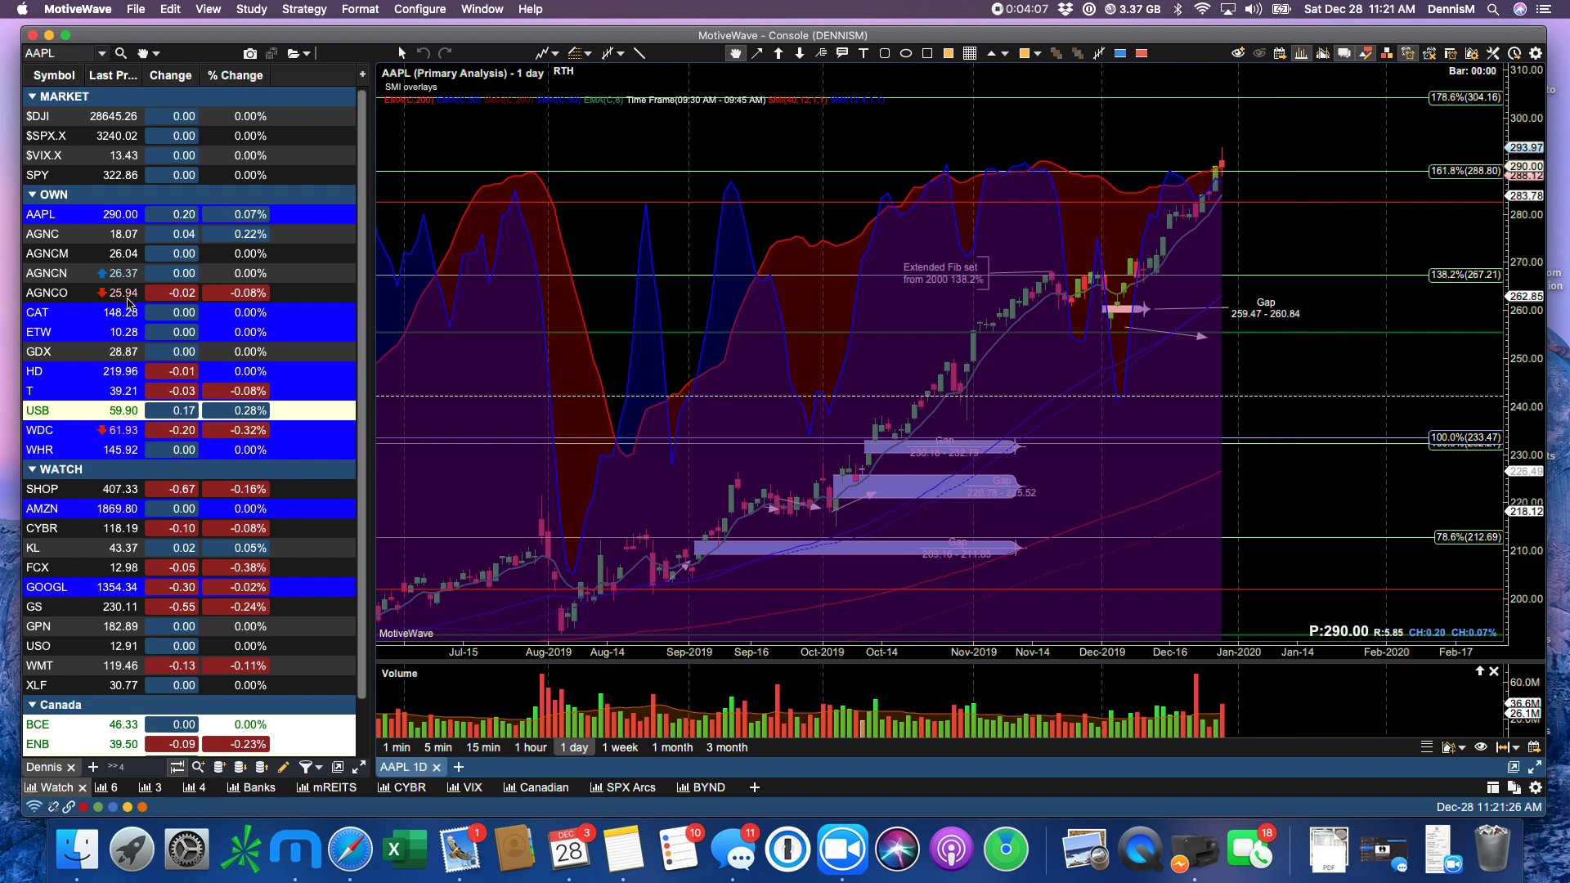
- Flatten the CAT daily chart's price channel between 148.74 and 142.46, then close the chart
{"action": "left_click", "coordinate": [60, 315]}
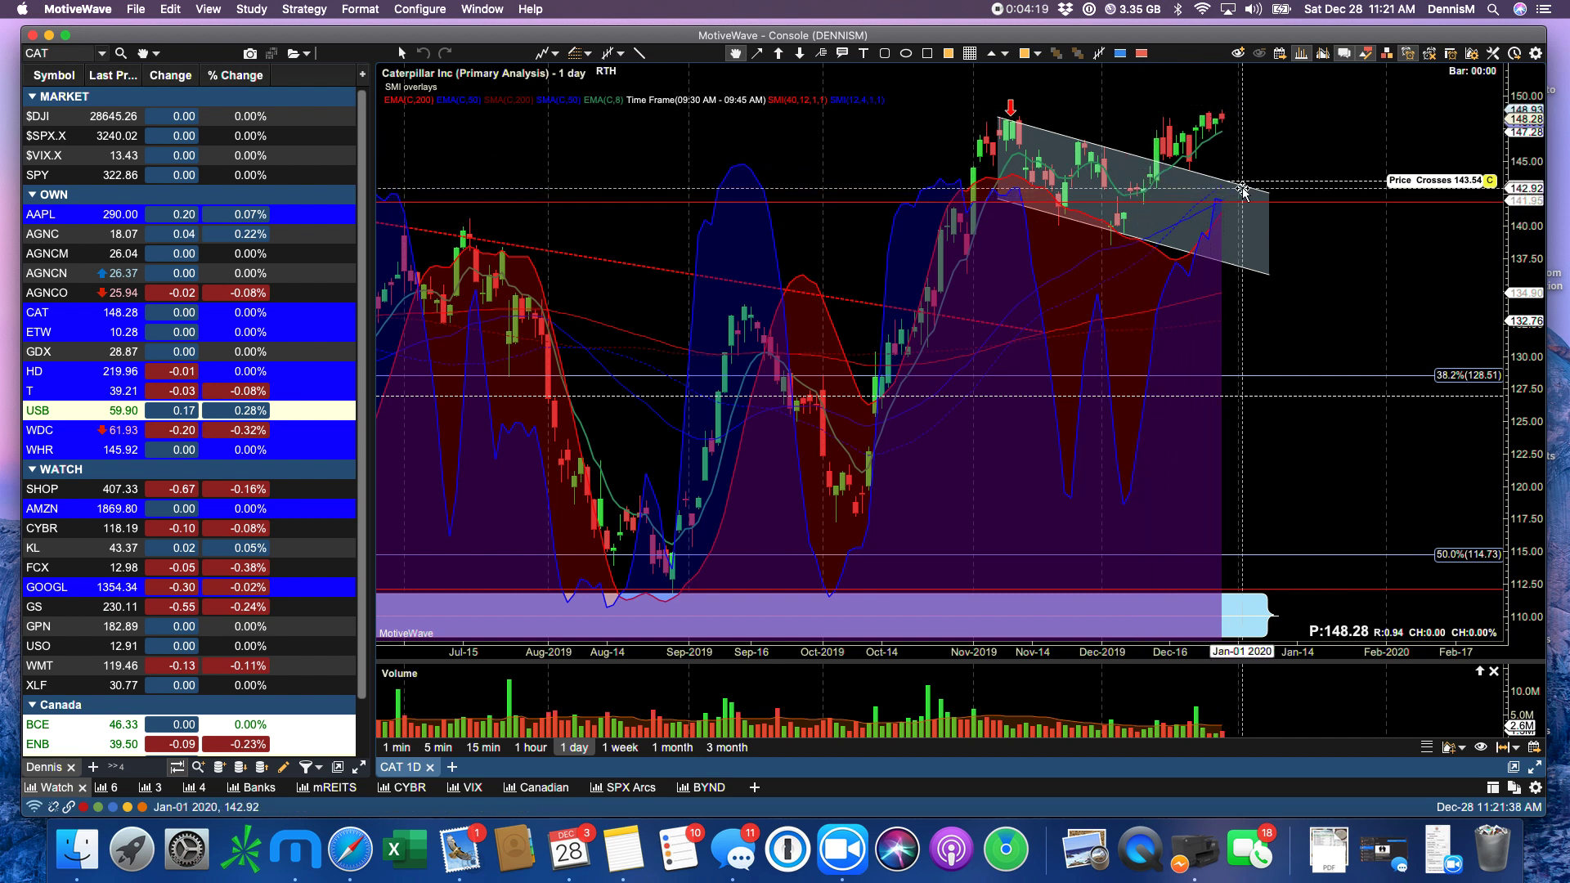
{"action": "left_click", "coordinate": [1266, 191]}
{"action": "mouse_move", "coordinate": [1266, 191]}
{"action": "left_mouse_down"}
{"action": "mouse_move", "coordinate": [1279, 102]}
{"action": "mouse_move", "coordinate": [1278, 120]}
{"action": "left_mouse_up"}
{"action": "left_click_drag", "start_coordinate": [1277, 199], "coordinate": [1276, 201]}
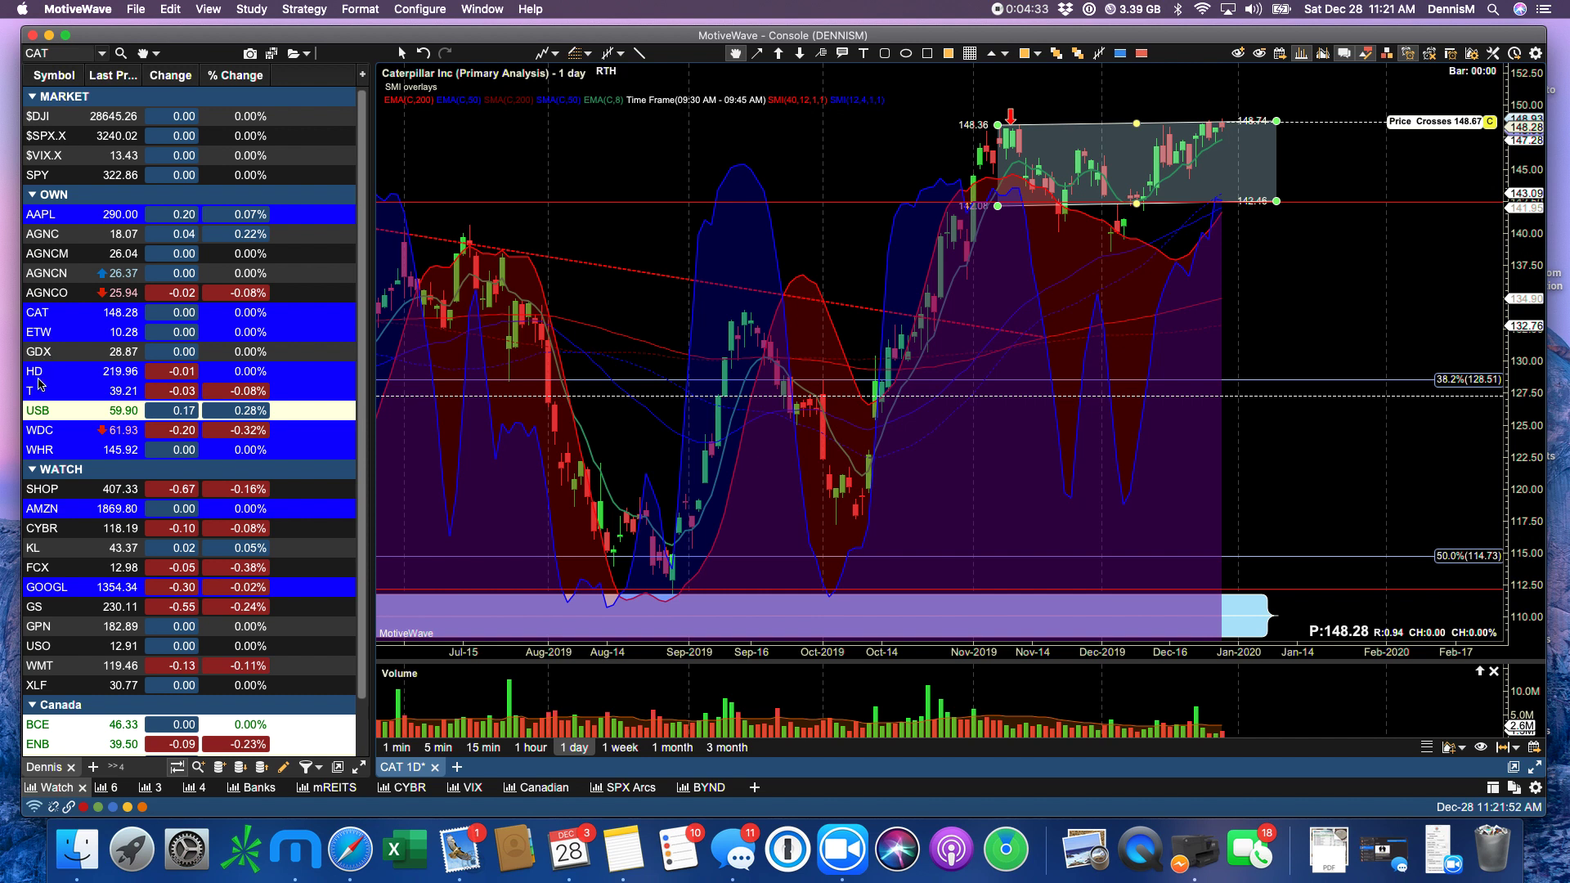
{"action": "key", "text": "super+w"}
- Confirm closing CAT despite alerts, extend Home Depot's trend line to 218.88, and open AT&T (T)
{"action": "left_click", "coordinate": [766, 469]}
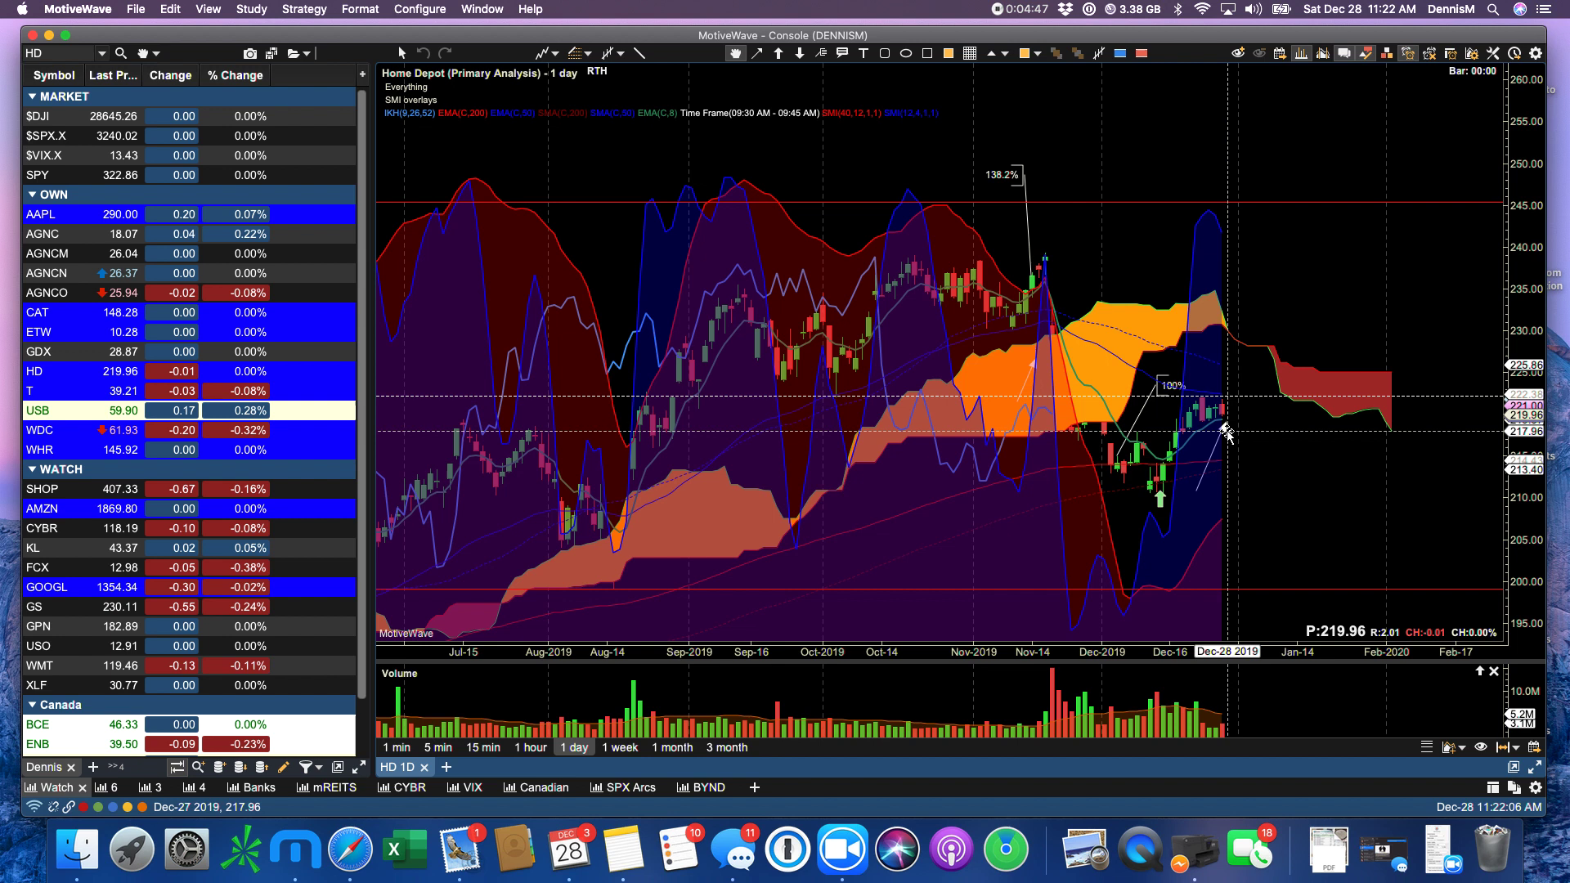
{"action": "left_click_drag", "start_coordinate": [1224, 421], "coordinate": [1254, 354]}
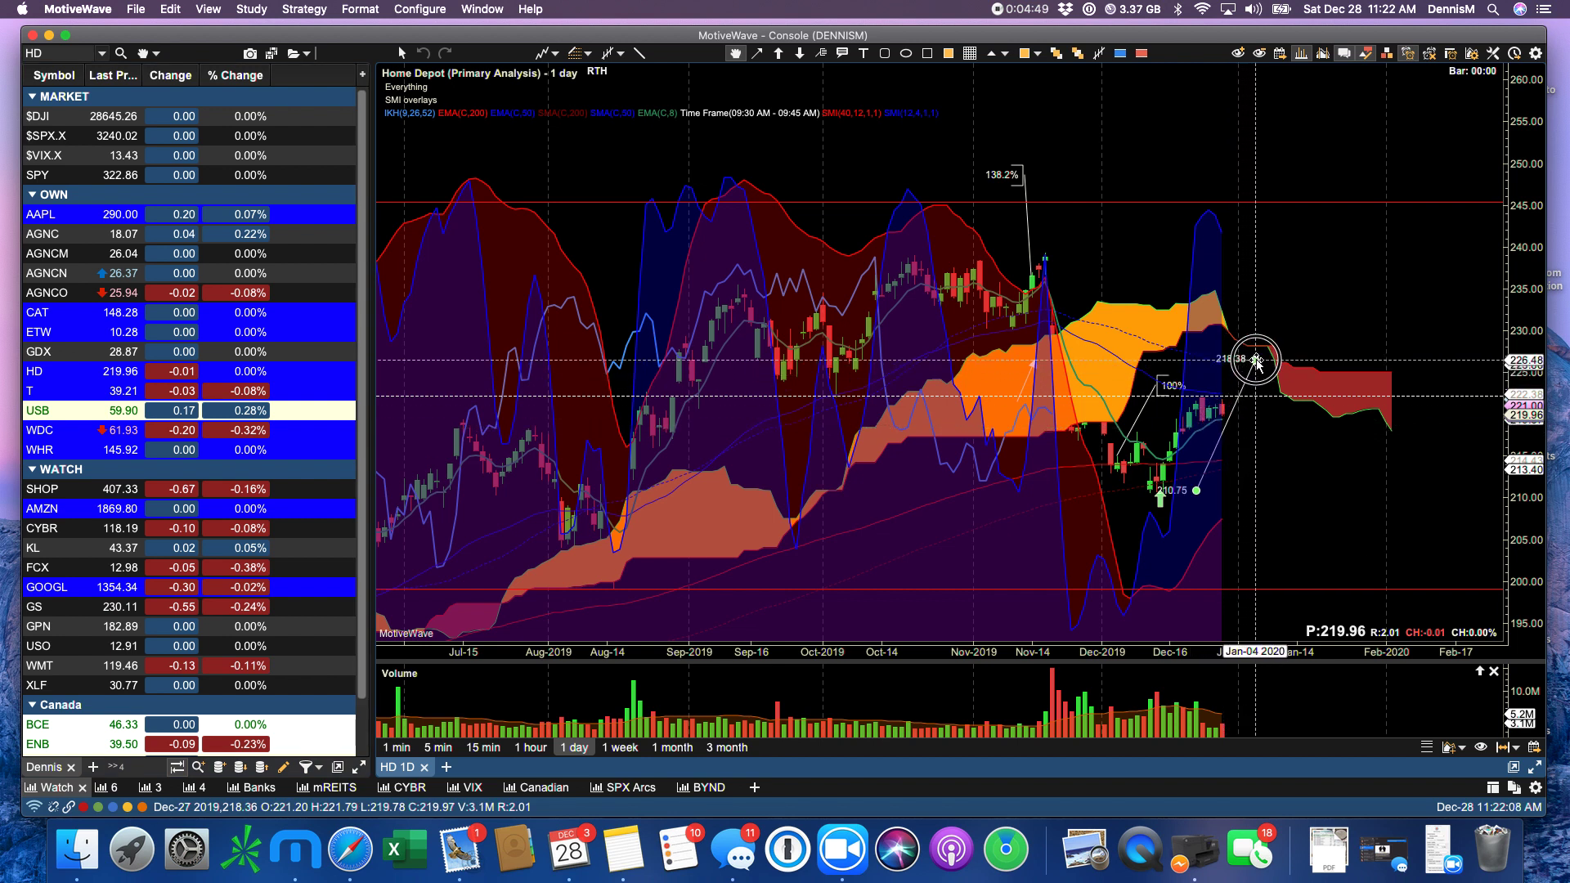
{"action": "double_click", "coordinate": [1272, 490]}
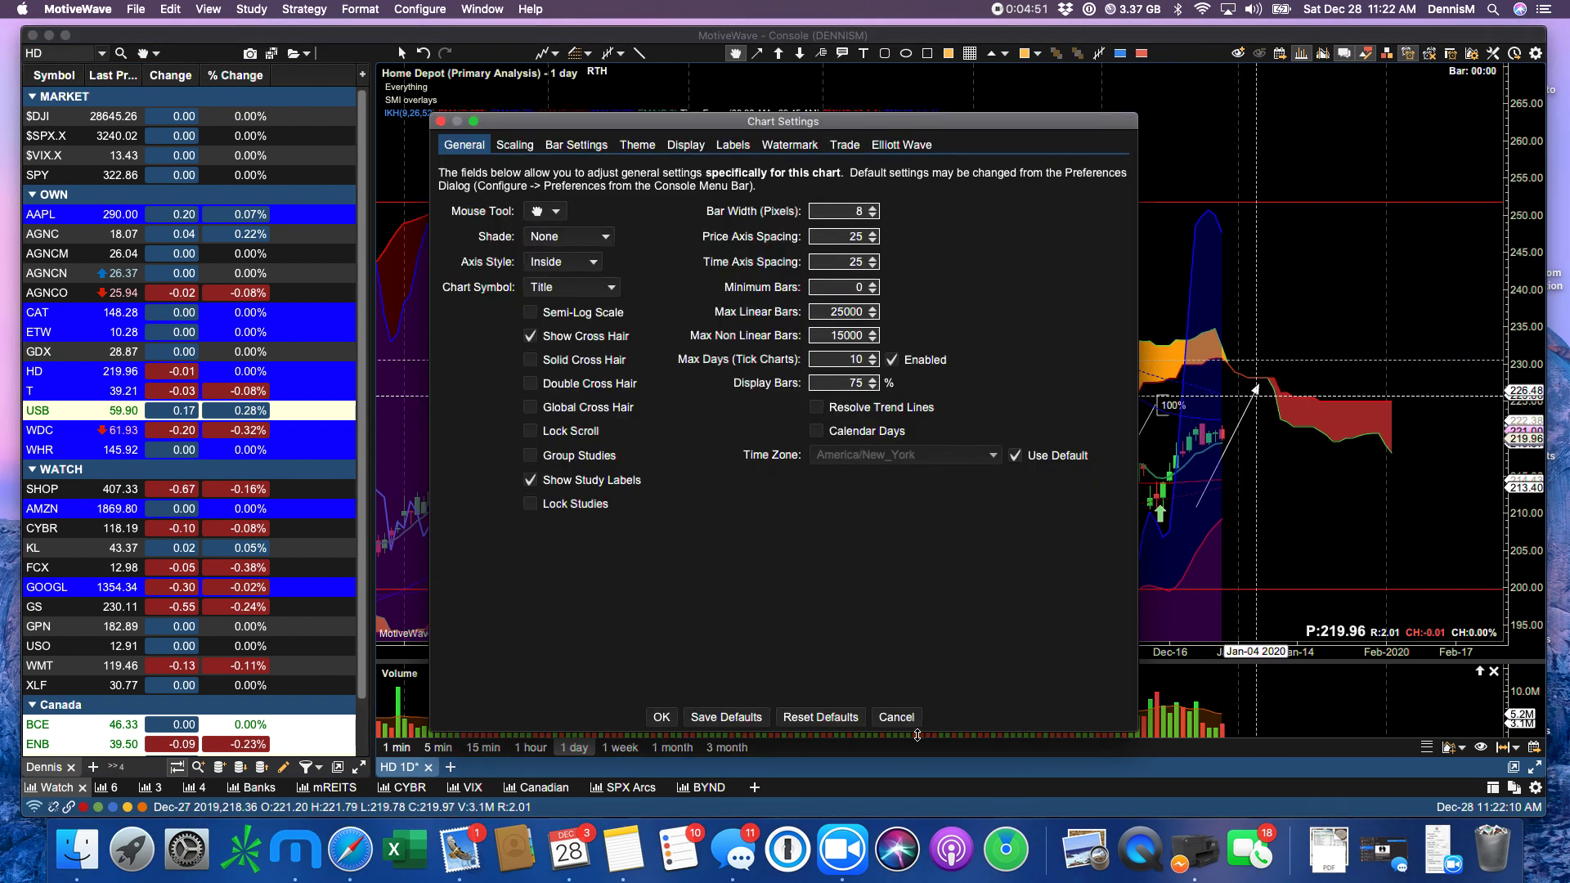
{"action": "left_click", "coordinate": [899, 717]}
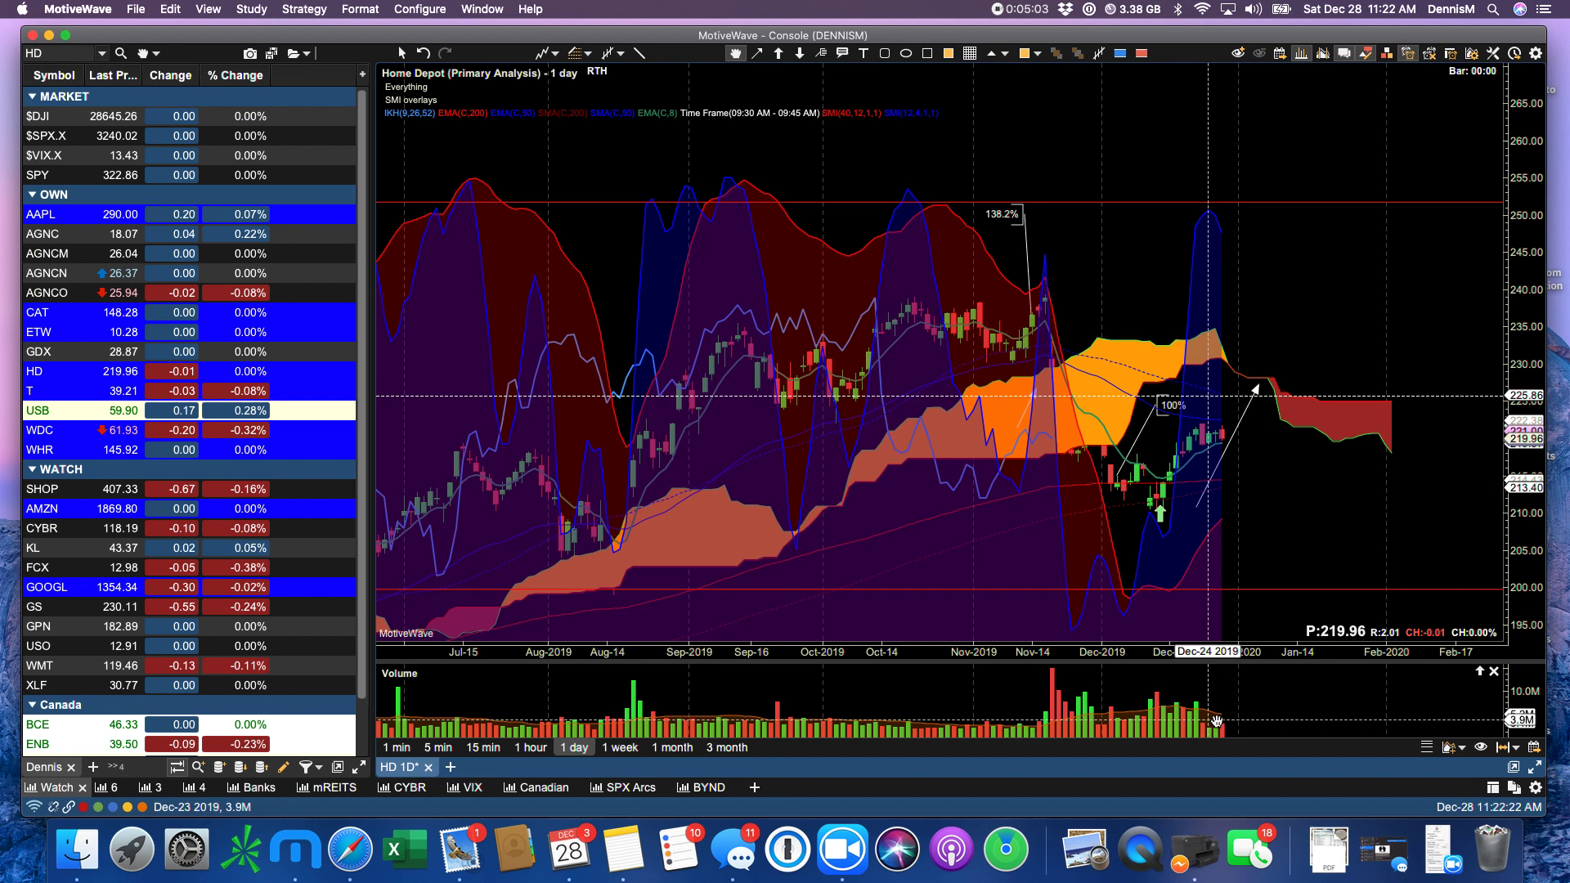
{"action": "left_click", "coordinate": [52, 391]}
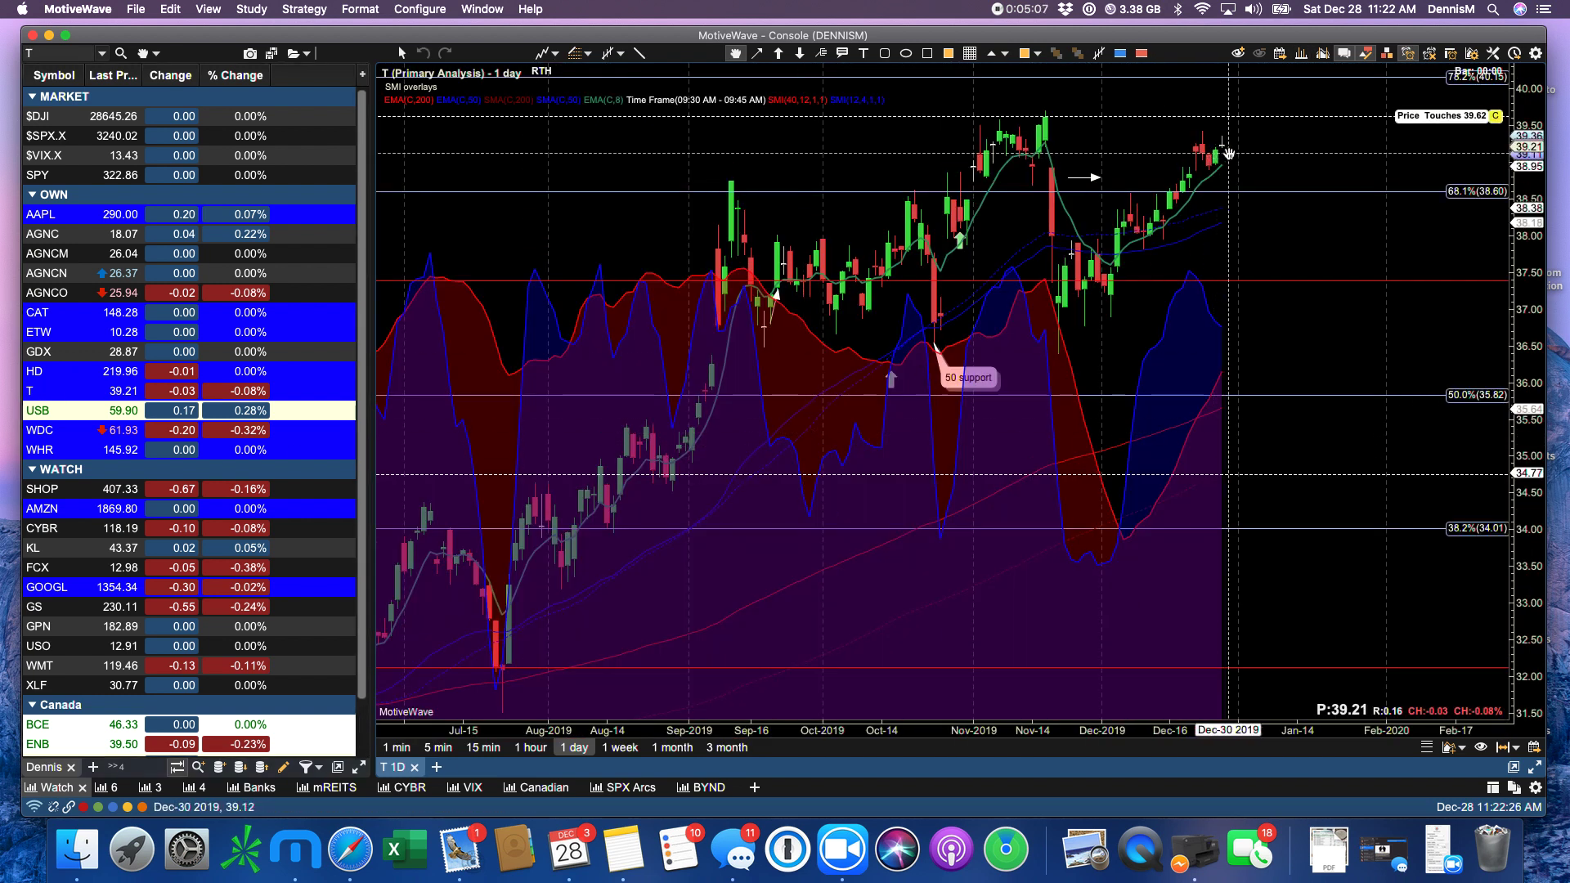
- Open the WDC daily chart and zoom in on its 57.32–62.10 gap and 62.21 price-cross alert
{"action": "left_click", "coordinate": [70, 435]}
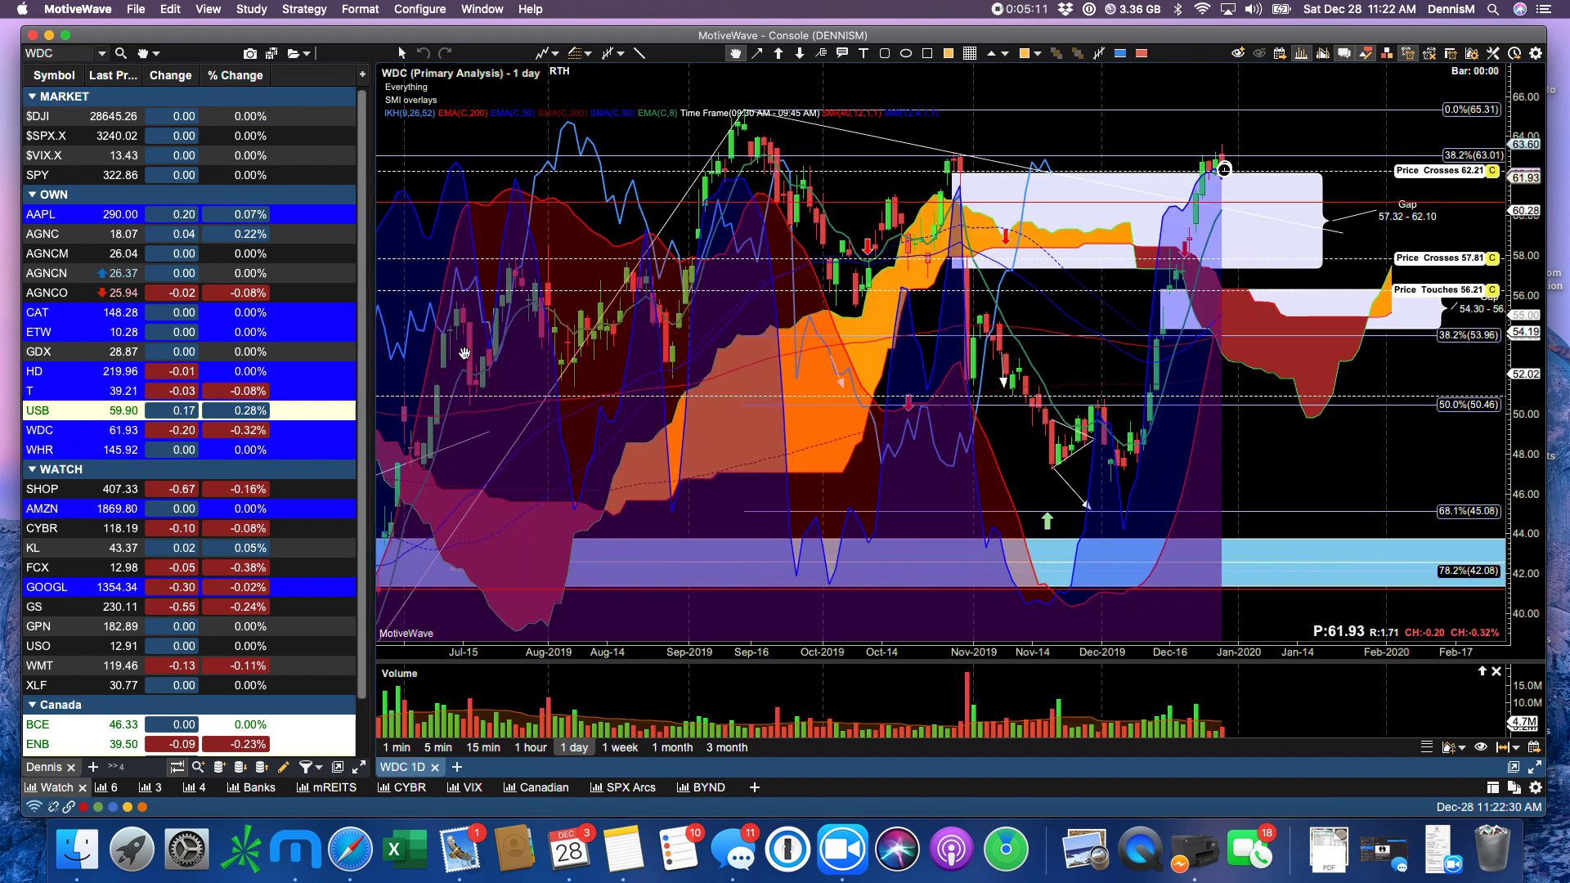
{"action": "scroll", "coordinate": [1308, 160], "scroll_direction": "up", "scroll_amount": 2}
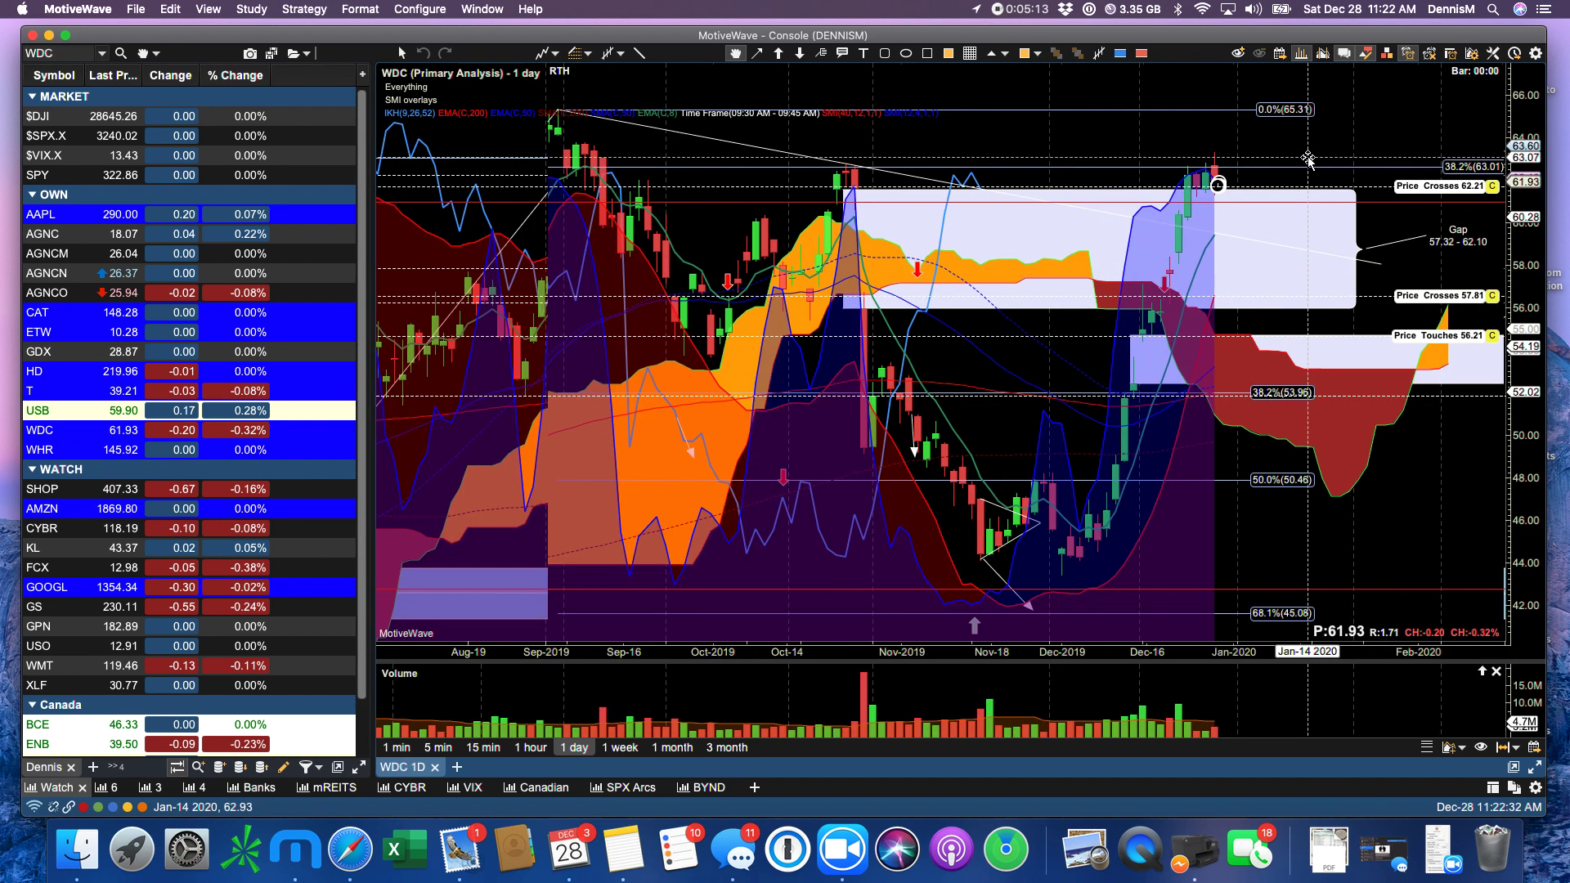
{"action": "scroll", "coordinate": [1308, 160], "scroll_direction": "up", "scroll_amount": 1}
{"action": "mouse_move", "coordinate": [1218, 203]}
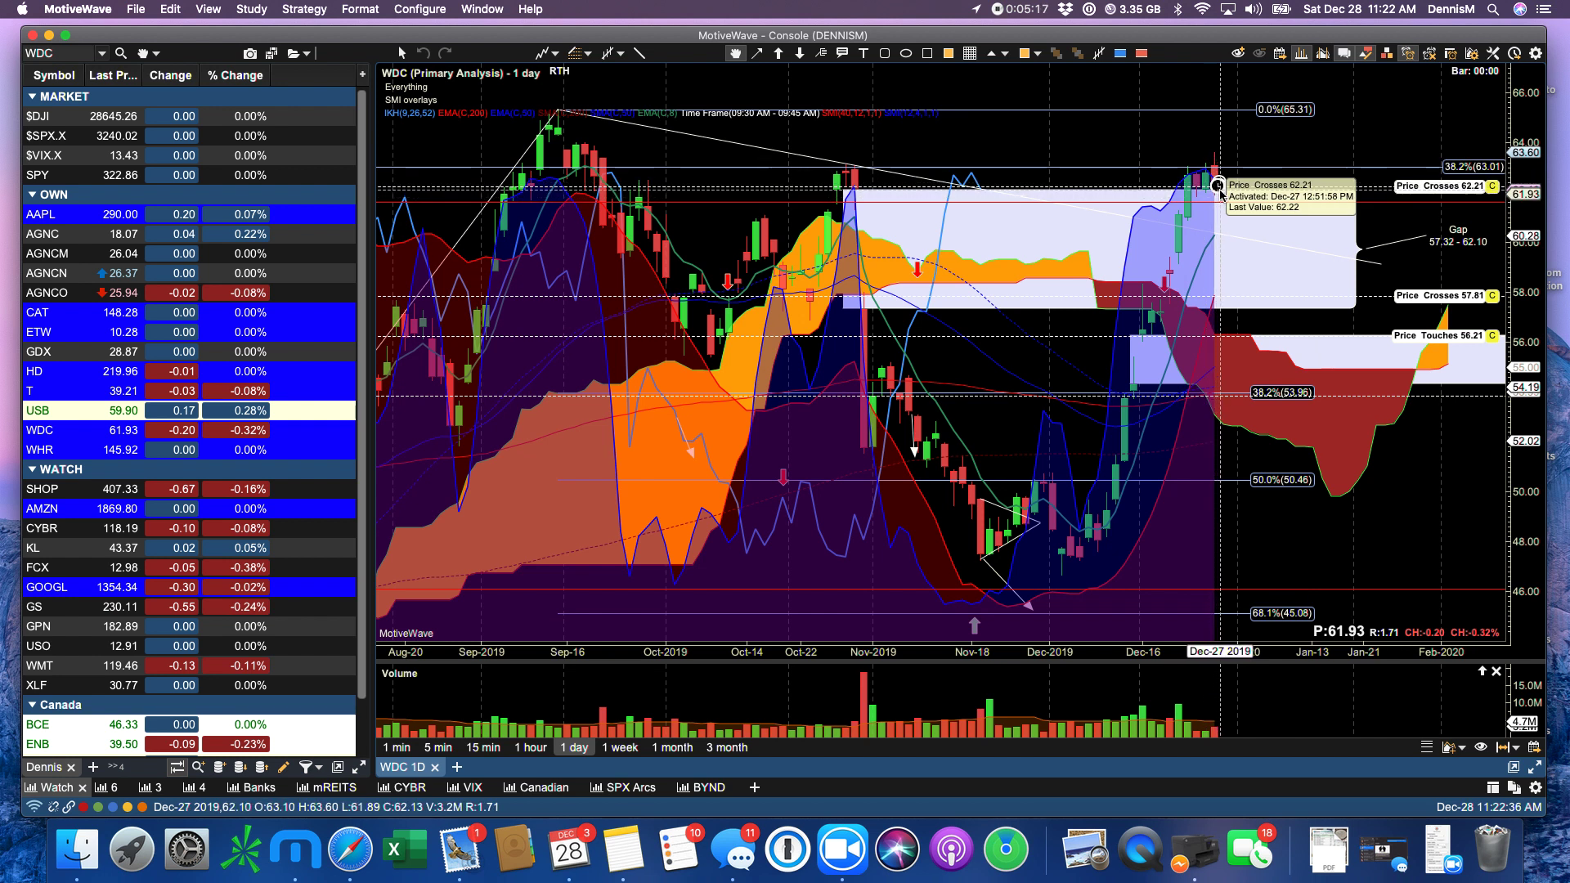
- Turn off Show Alert History, delete WDC's 57.32–62.10 gap box, and switch to the WHR chart
{"action": "left_click", "coordinate": [206, 12]}
{"action": "mouse_move", "coordinate": [378, 44]}
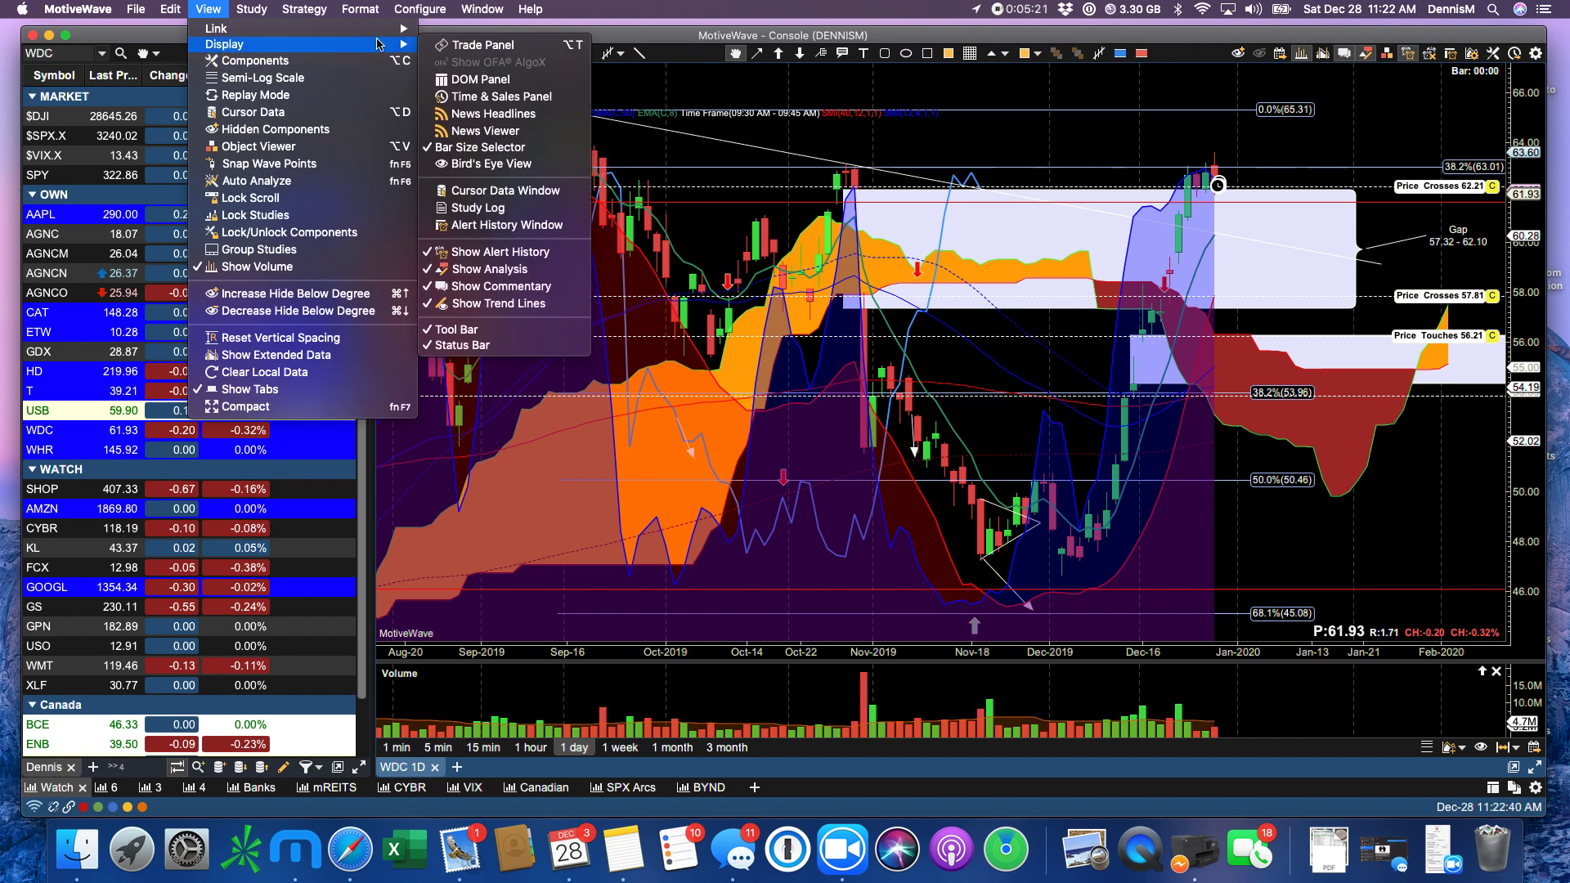
{"action": "left_click", "coordinate": [491, 251]}
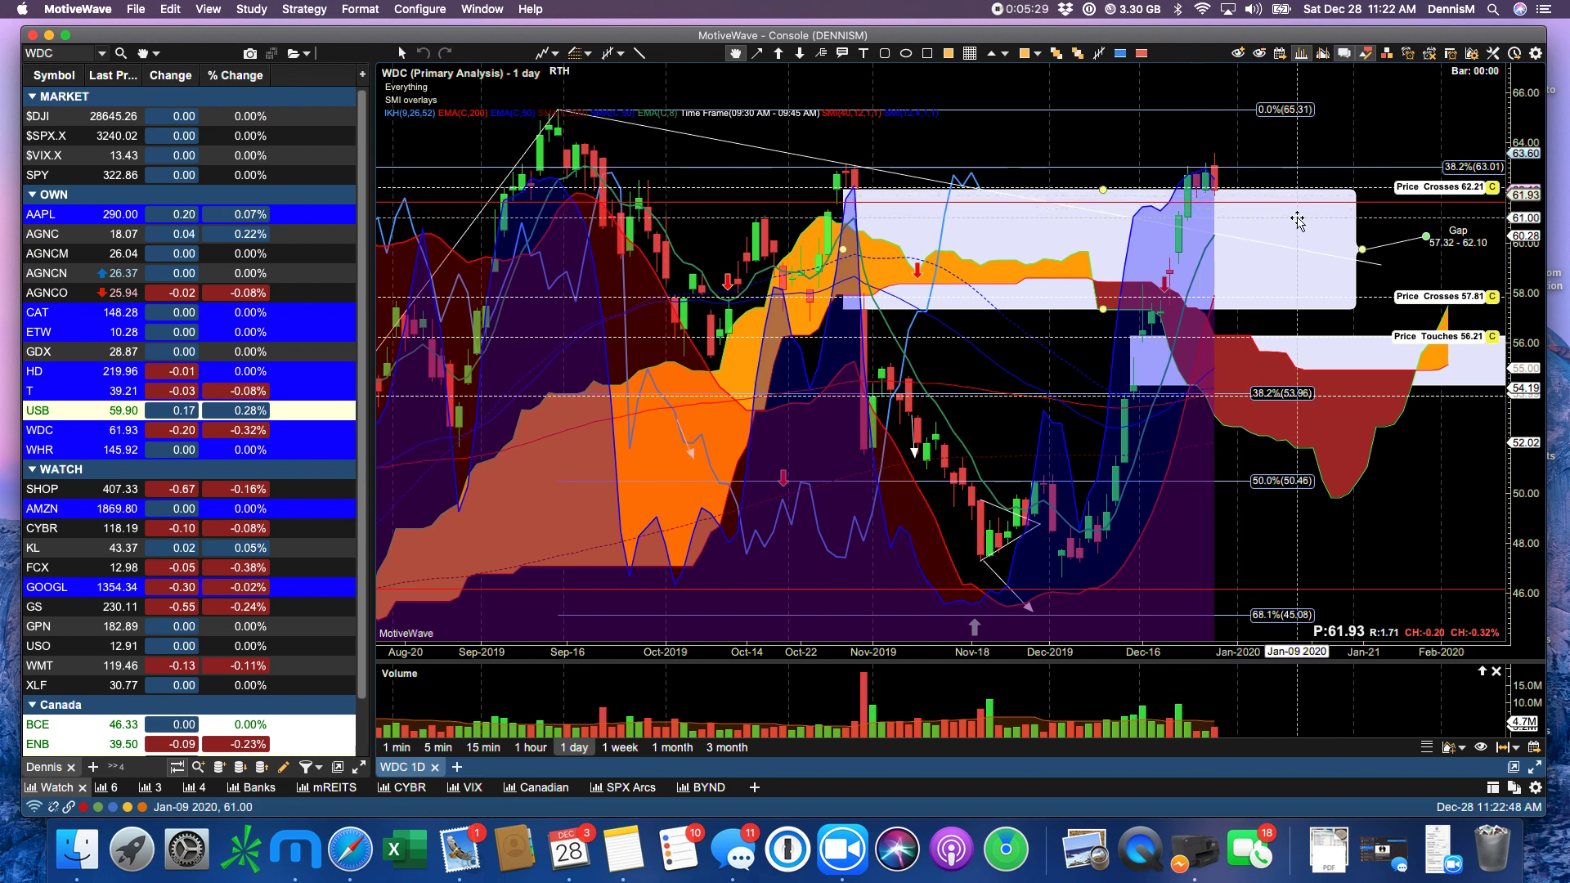
{"action": "key", "text": "Delete"}
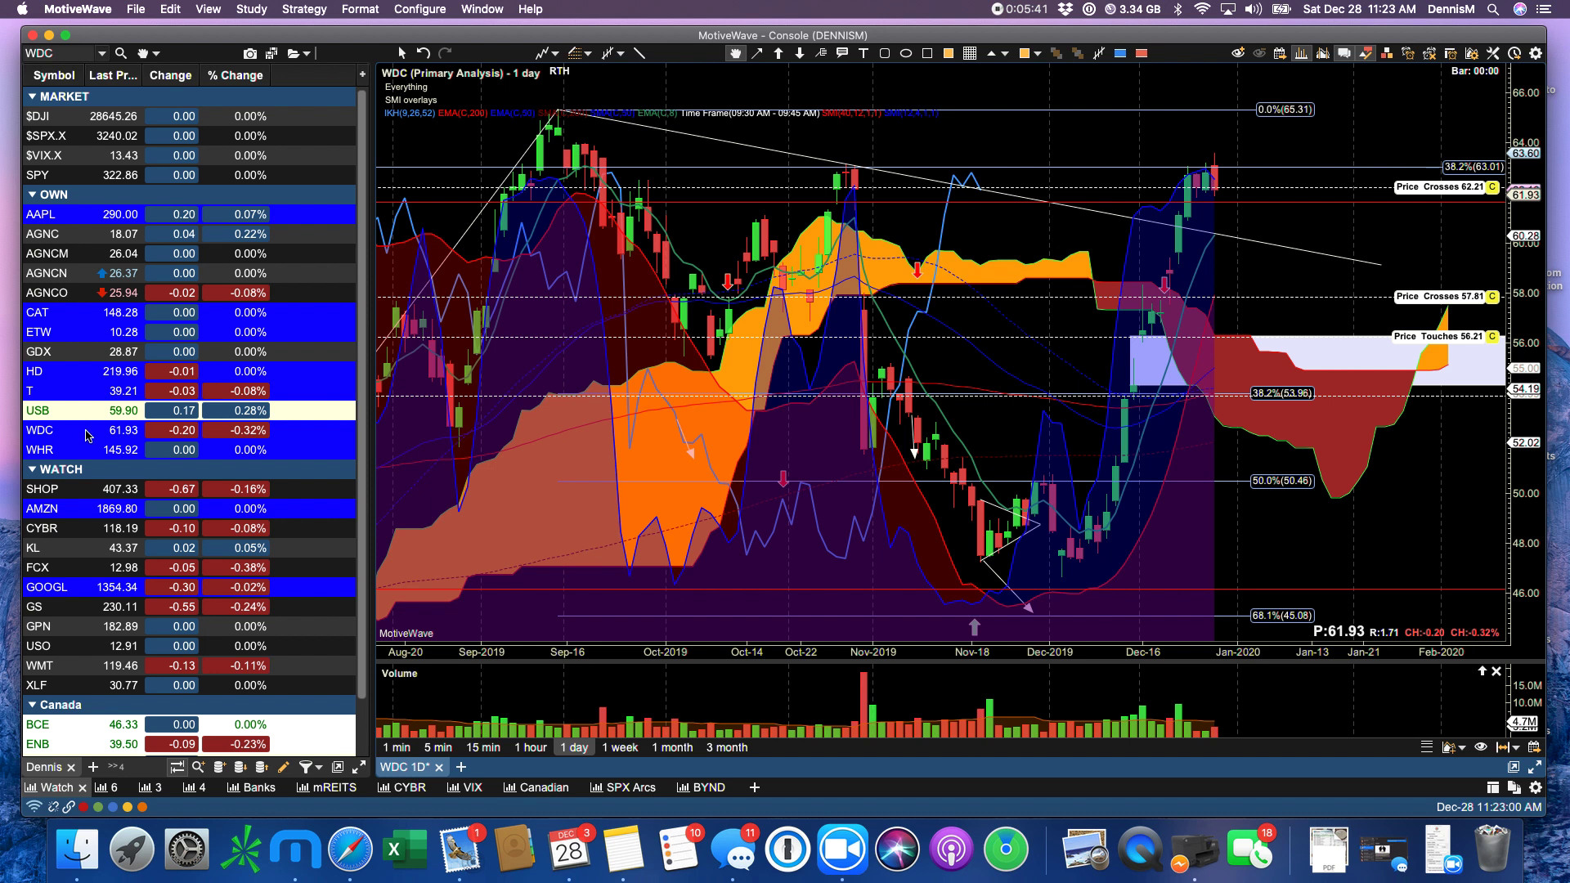
{"action": "left_click", "coordinate": [49, 449]}
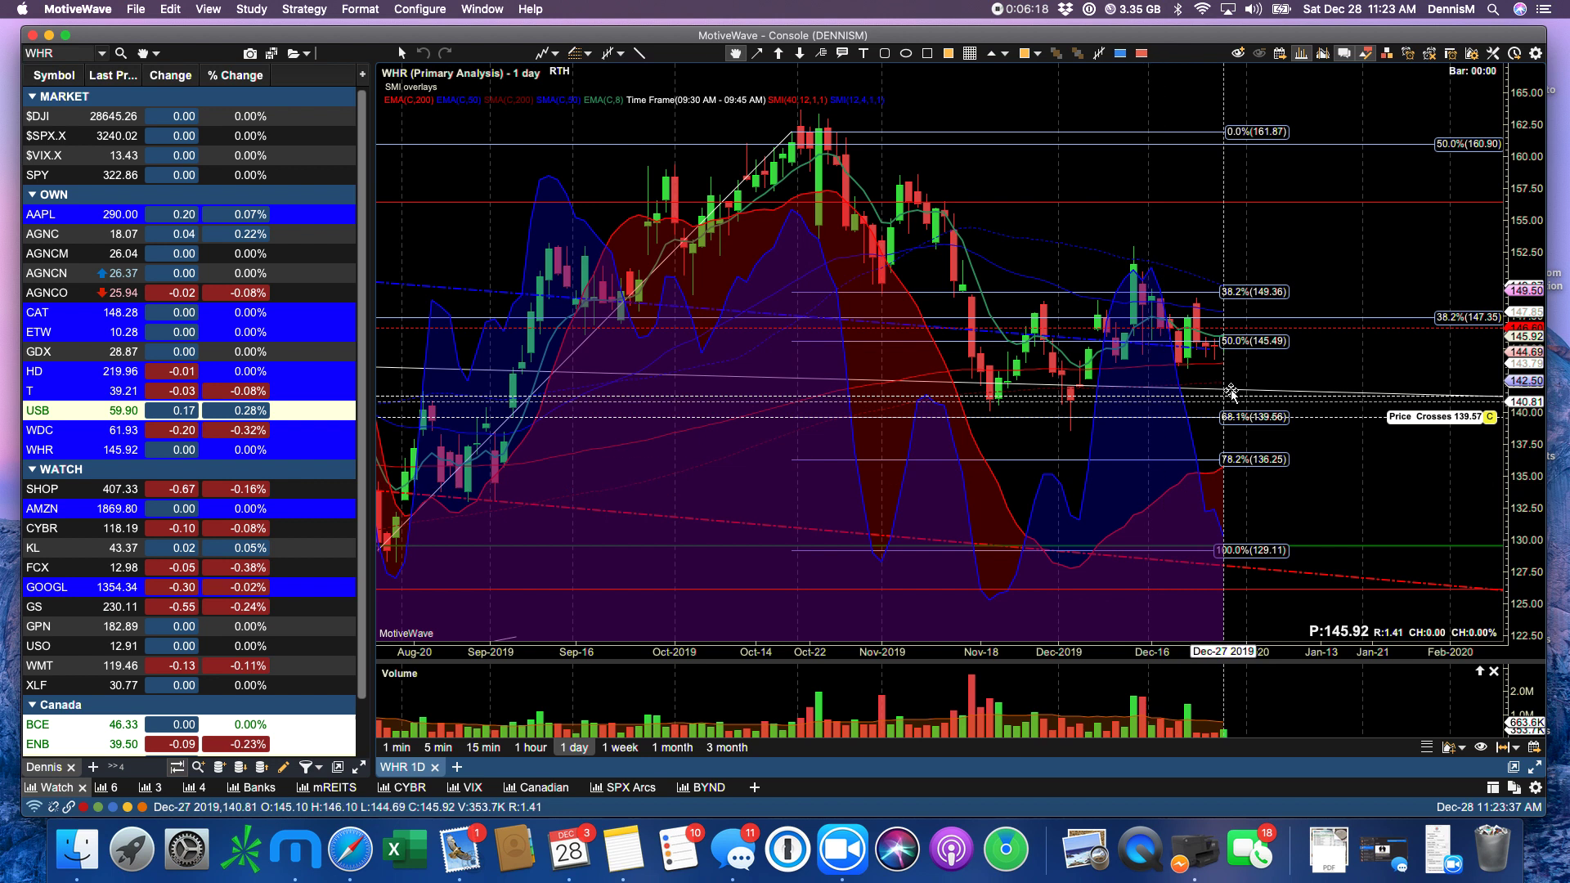
- Open SHOP's daily chart, confirm closing WHR despite active alerts, check SHOP's alert, then open AMZN
{"action": "left_click", "coordinate": [59, 494]}
{"action": "left_click", "coordinate": [766, 469]}
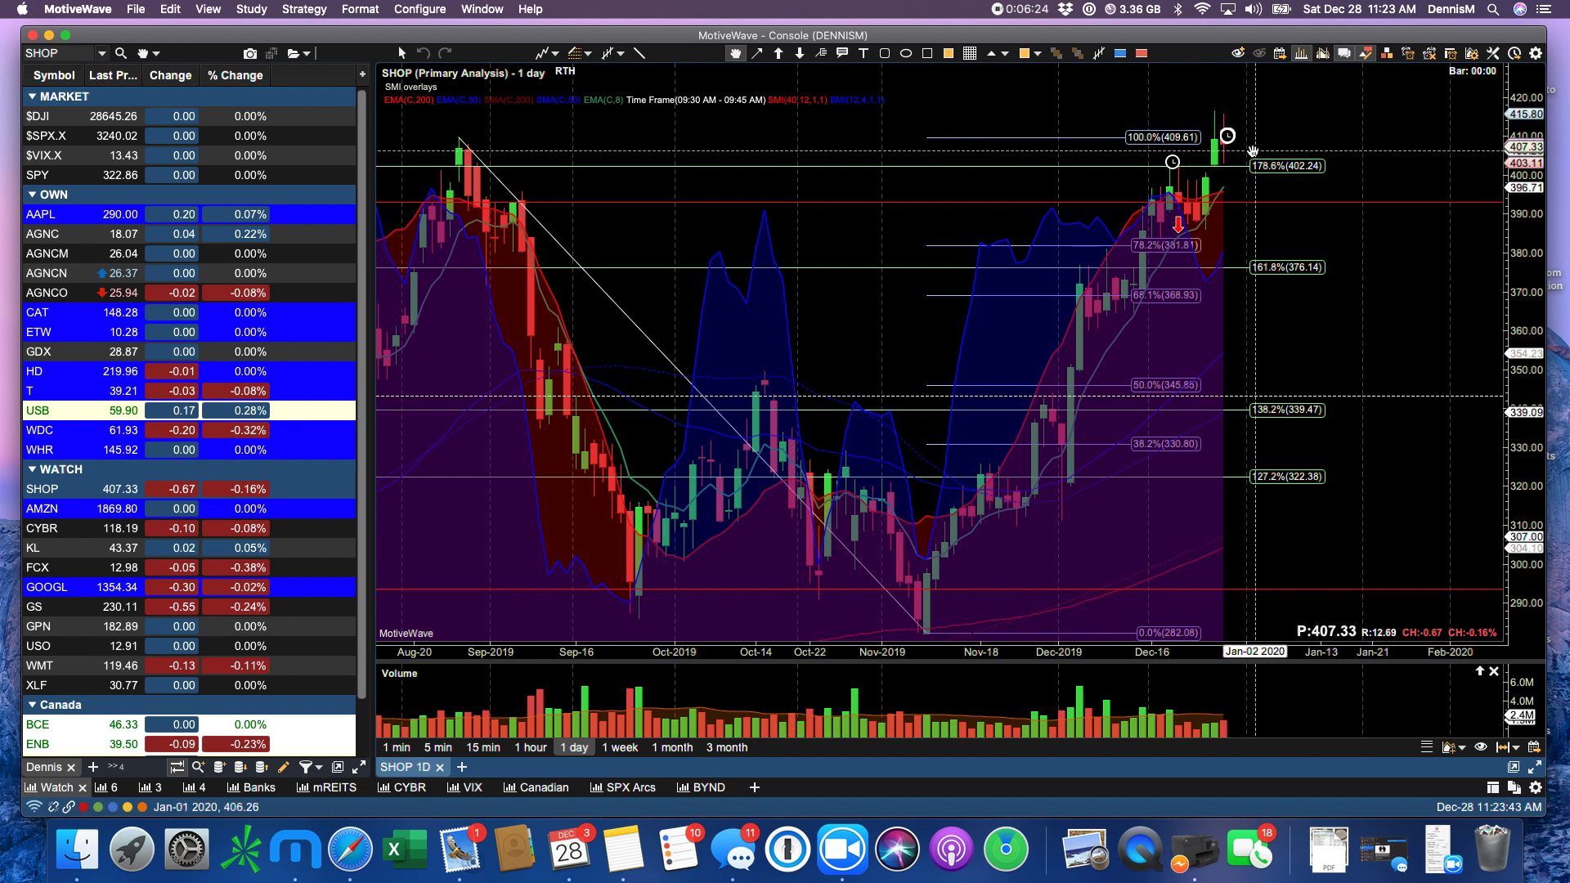
{"action": "mouse_move", "coordinate": [1237, 145]}
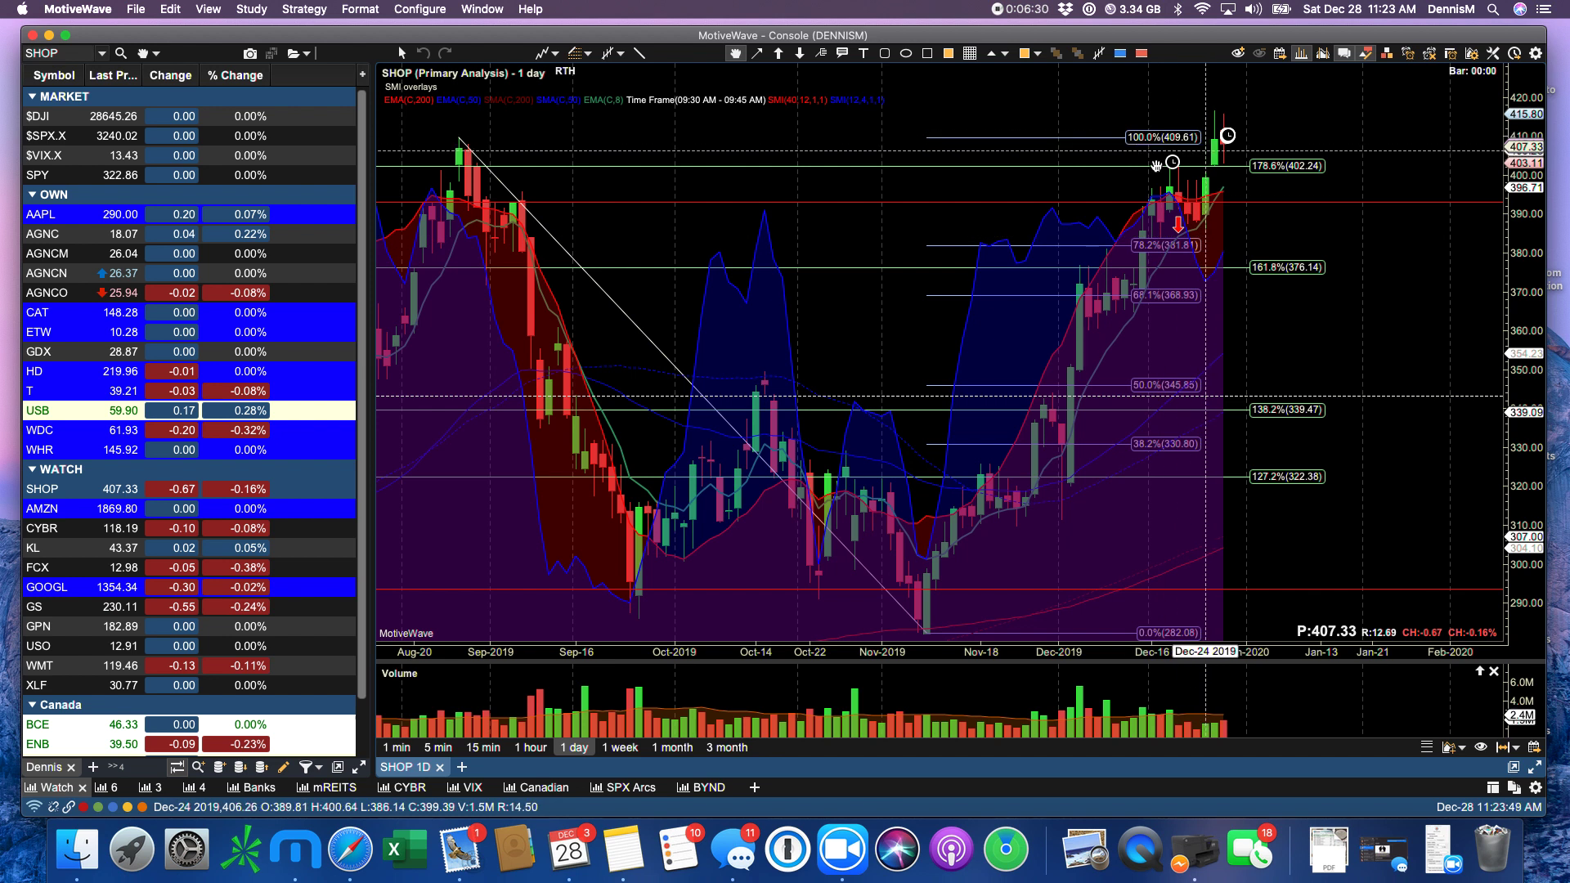
{"action": "left_click", "coordinate": [93, 510]}
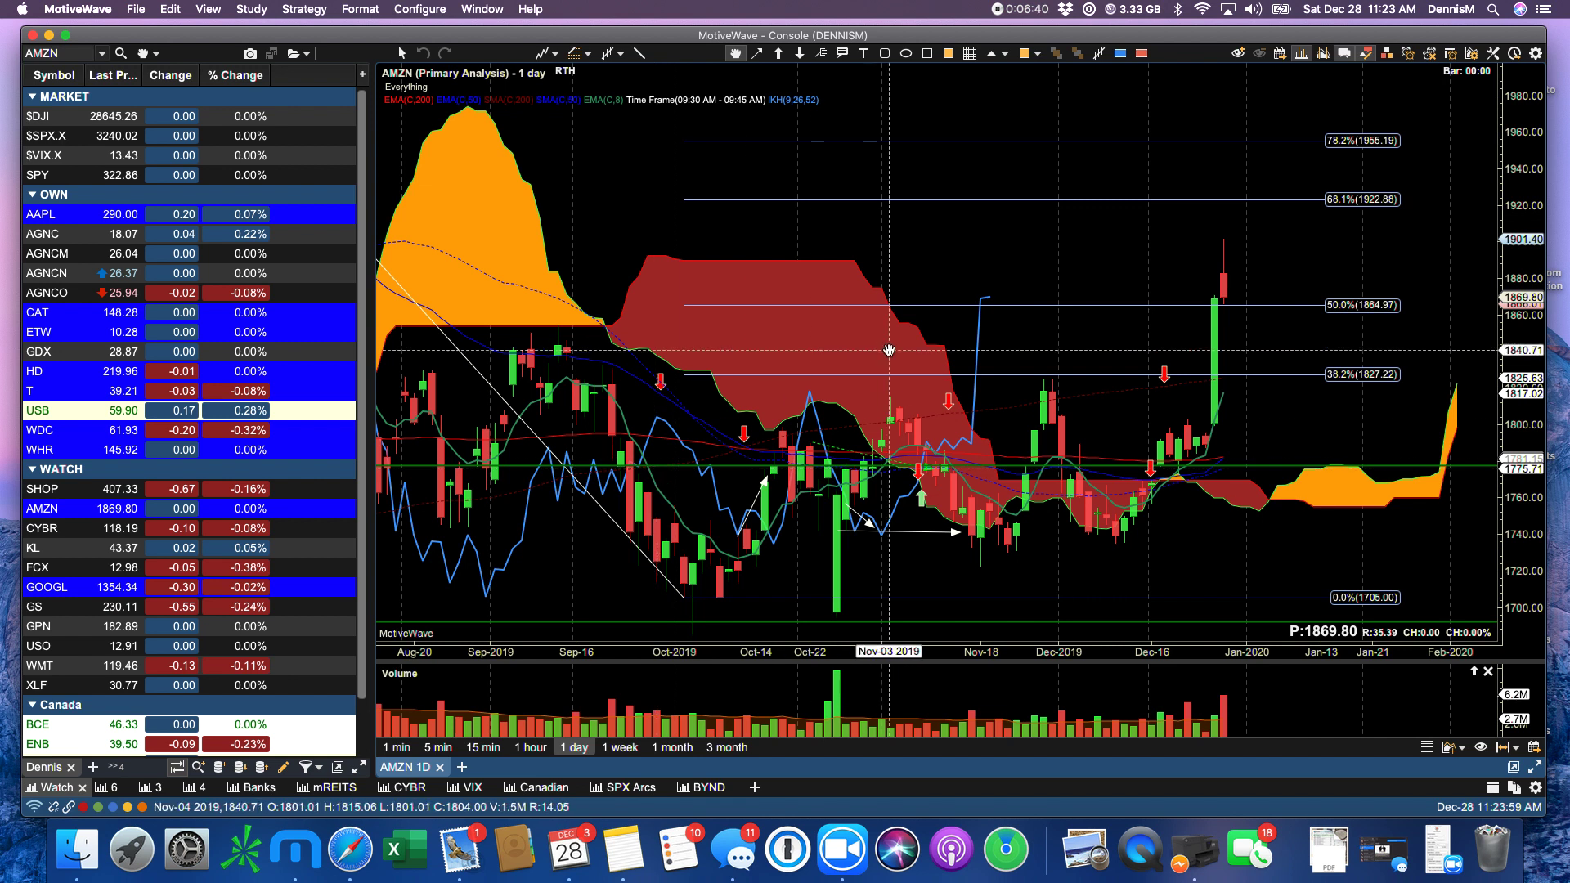
- Switch the daily chart to the S&P 500 ($SPX.X) from the watchlist's Market section
{"action": "left_click", "coordinate": [57, 137]}
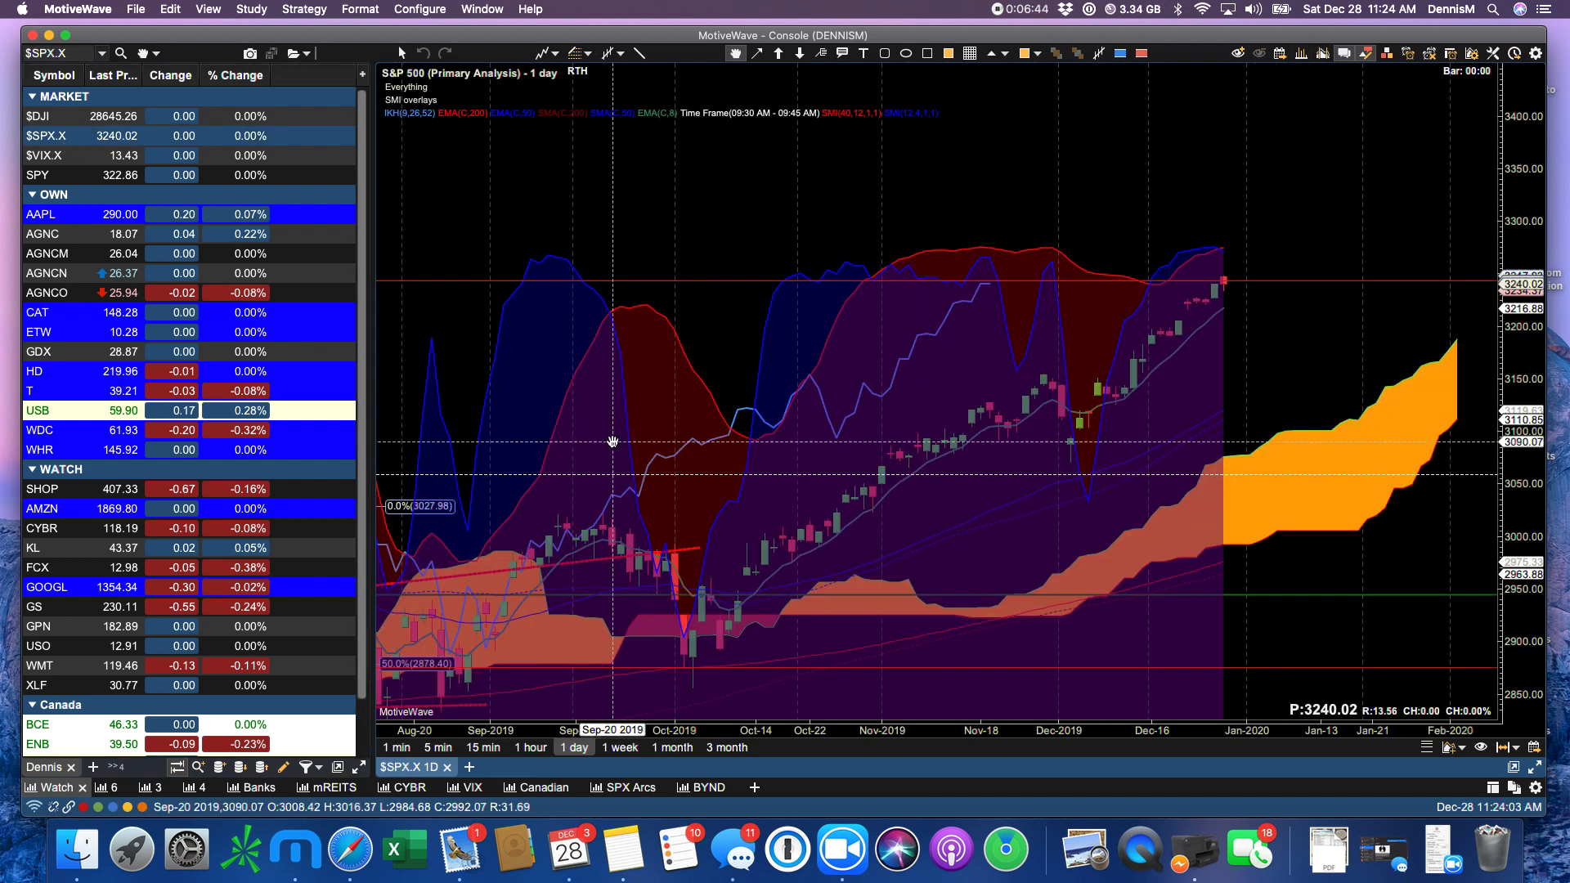